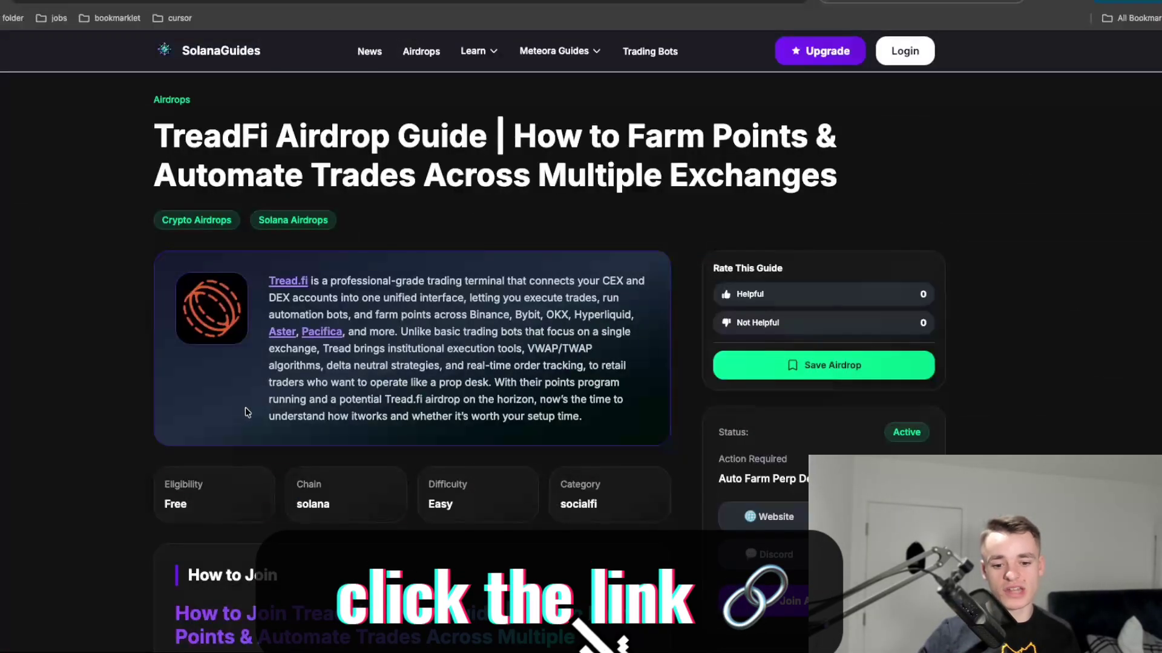
Scroll the airdrop guide down to How to Join step 1, Connect Your First Exchange.
scroll(245, 408, "down", 5)
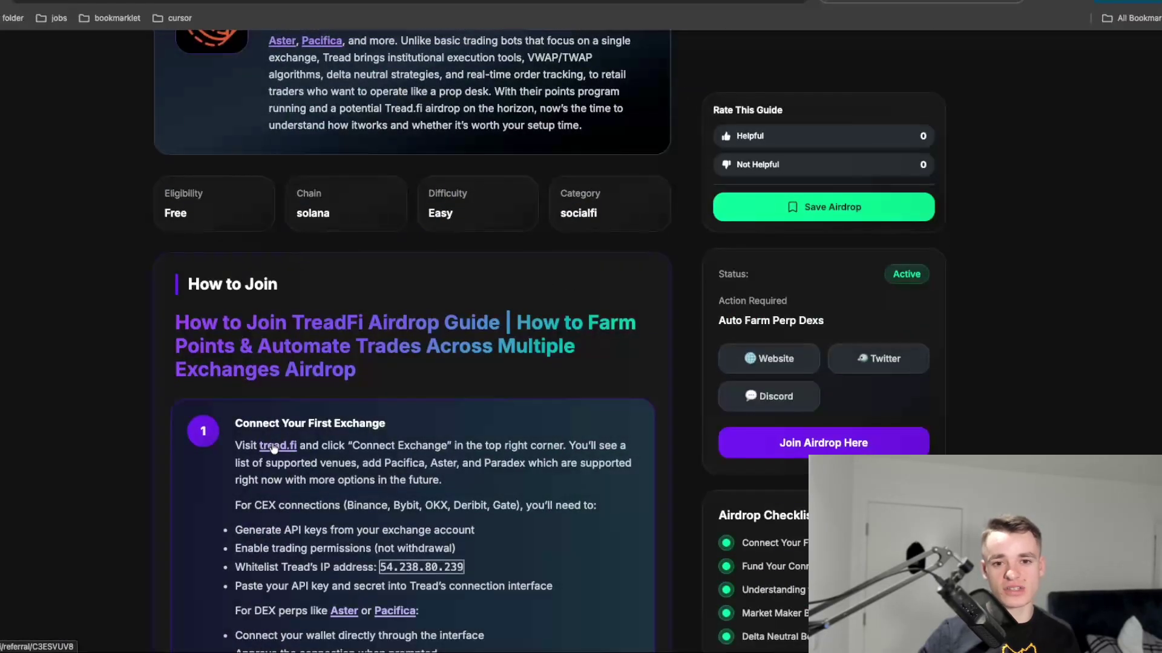
Go to tread.fi from the guide's link and log in with the account password.
left_click(274, 446)
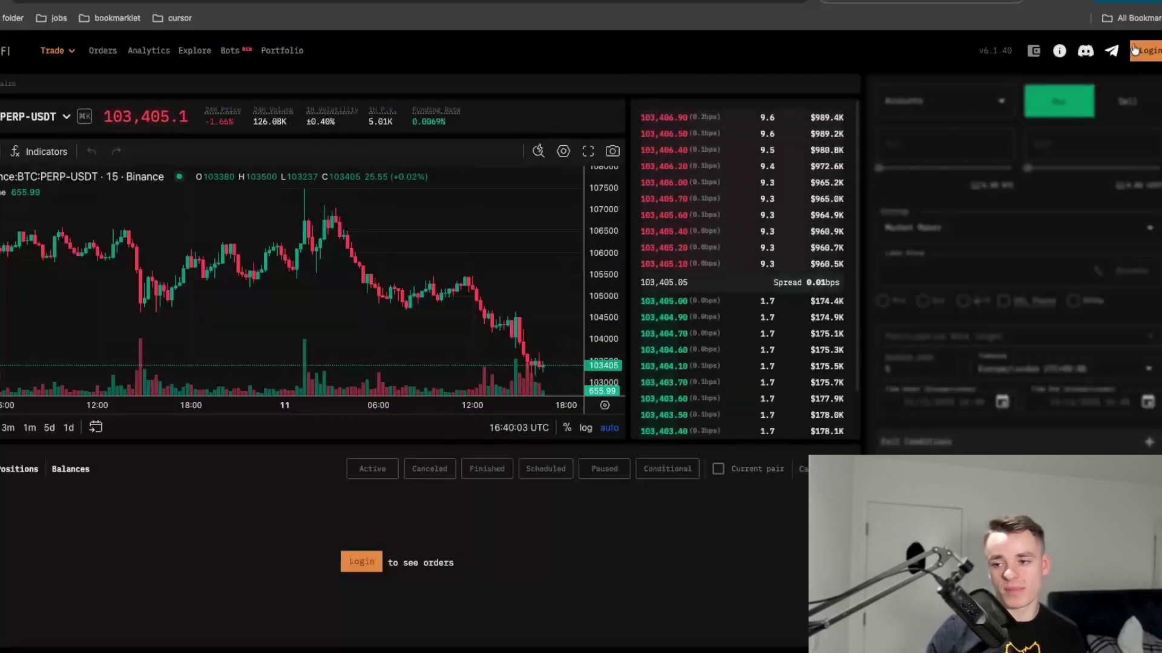
left_click(1136, 50)
left_click(714, 332)
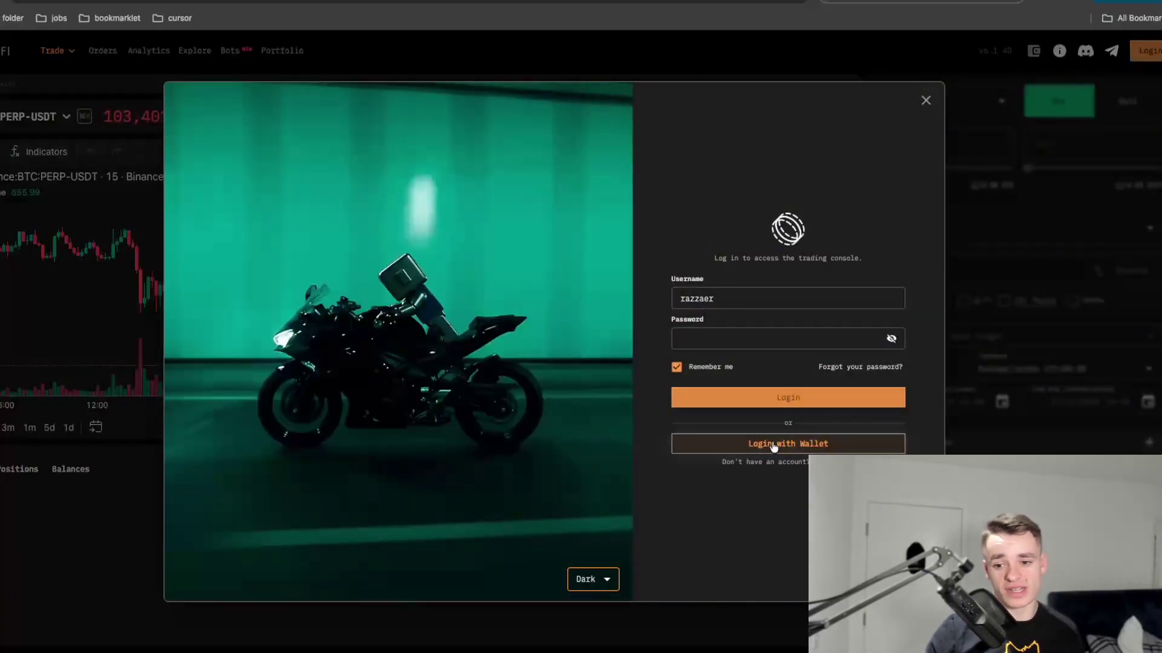
left_click(719, 342)
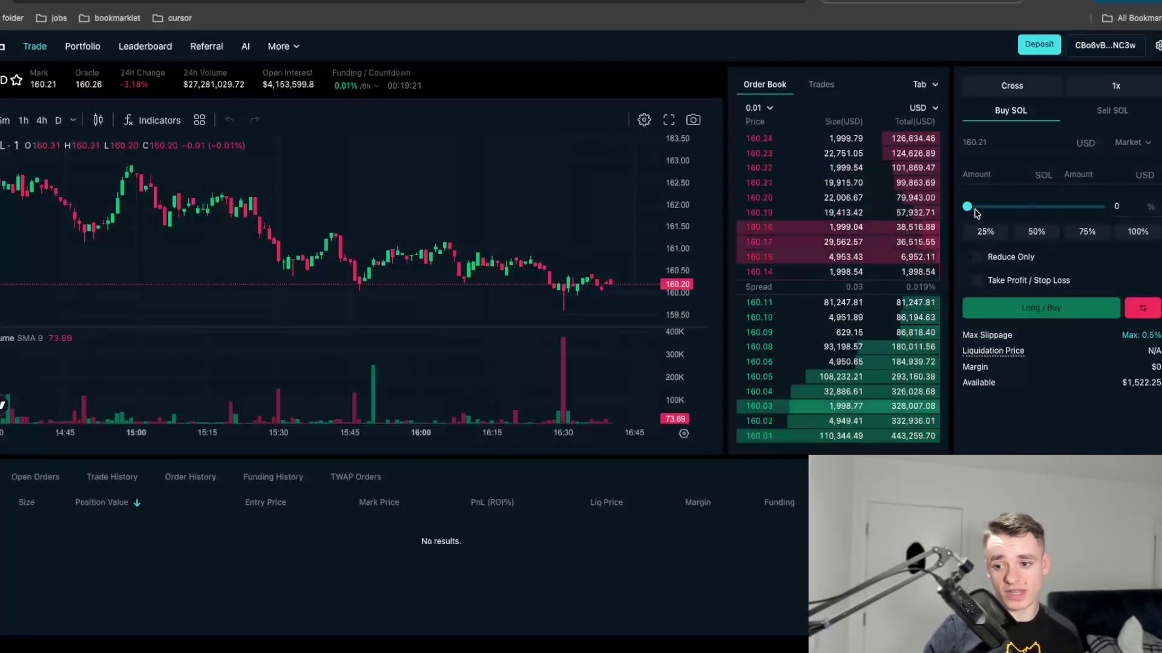
left_click_drag(967, 207, 988, 207)
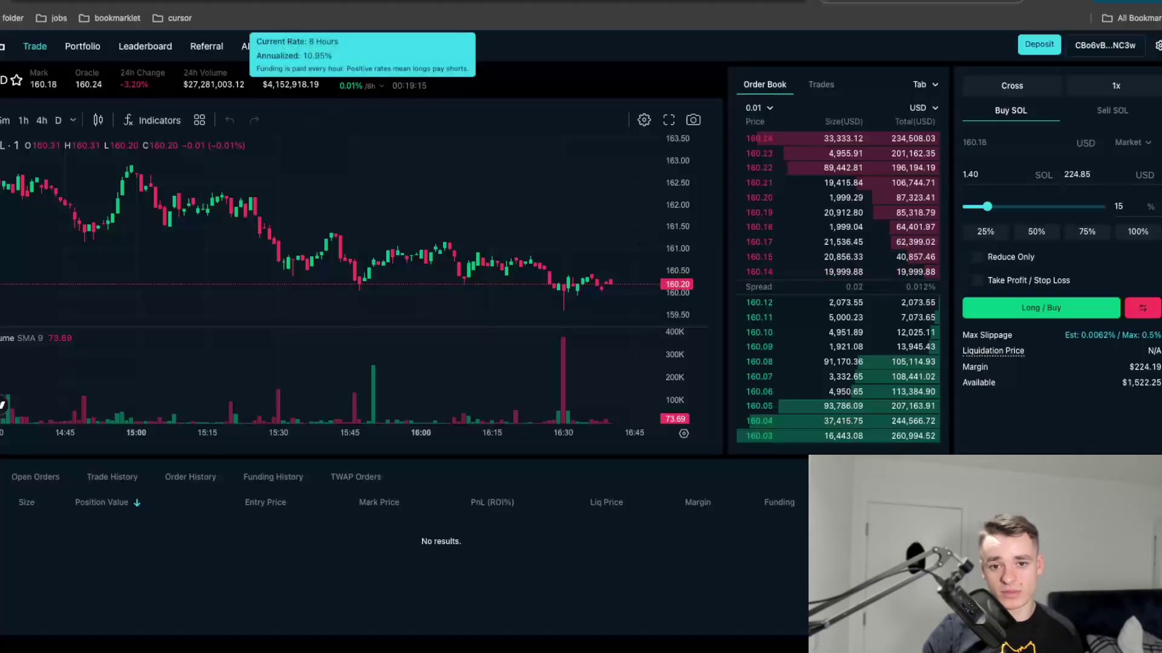
key("ctrl+Tab")
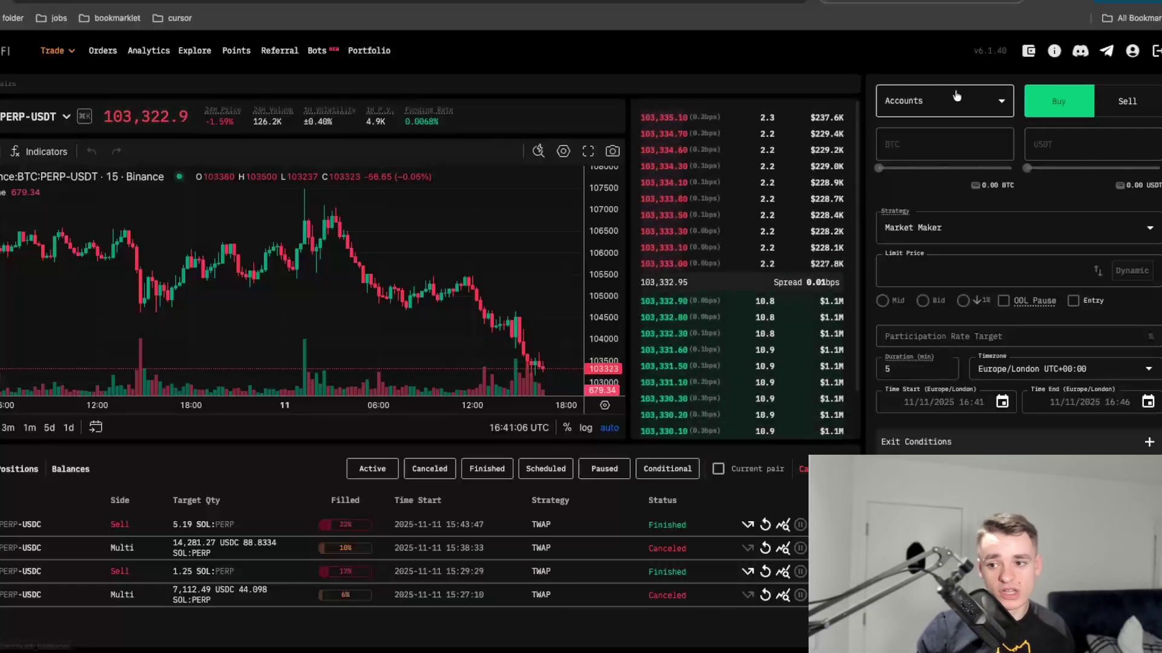
Review the Aster, Pacifica and Paradex exchange accounts and the portfolio, then return to trading.
left_click(1028, 51)
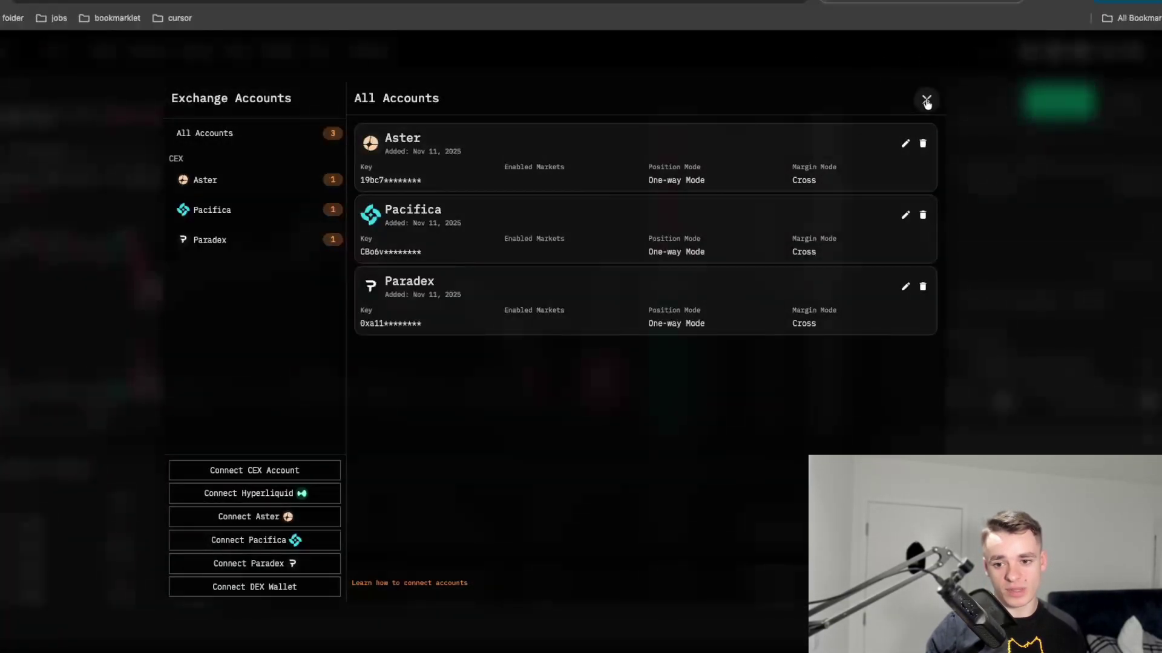
left_click(926, 101)
left_click(380, 51)
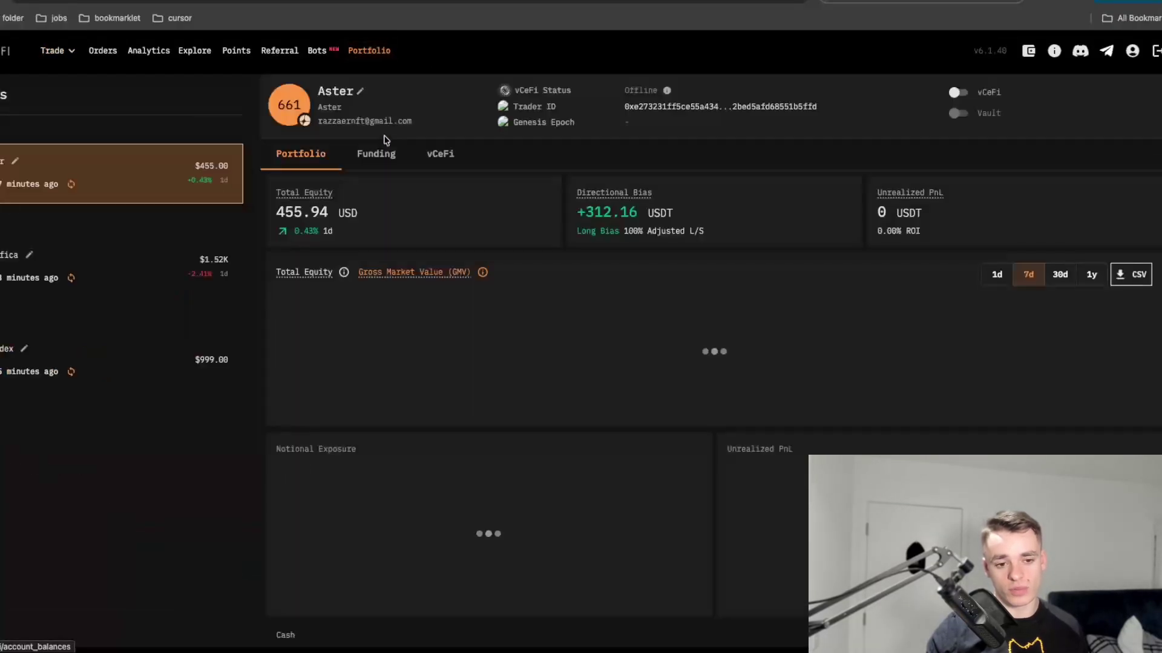
left_click(209, 252)
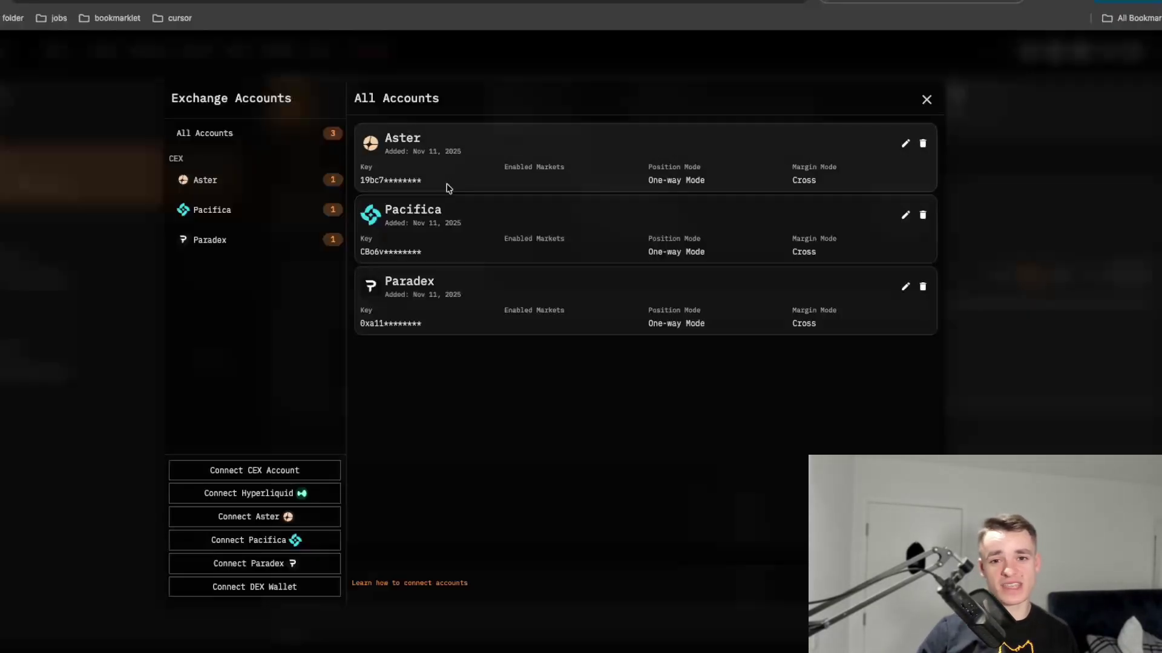
left_click(125, 322)
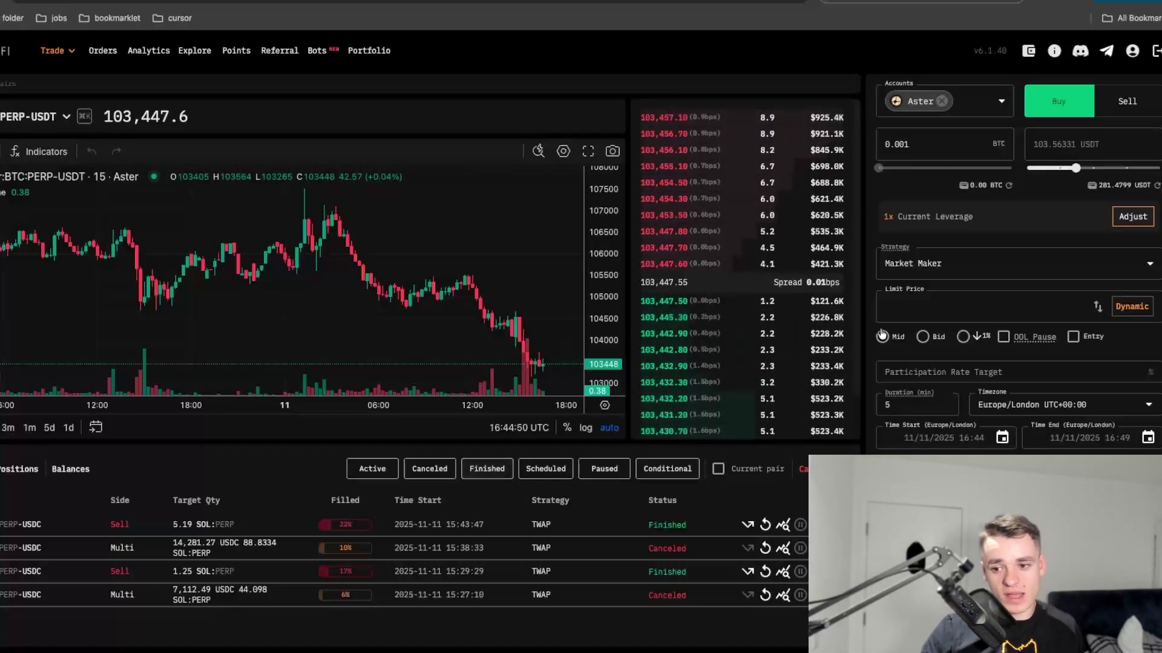
Switch the order's account from Aster to Pacifica and set the quantity to 0.001 BTC.
left_click(936, 104)
left_click(942, 101)
left_click(1000, 102)
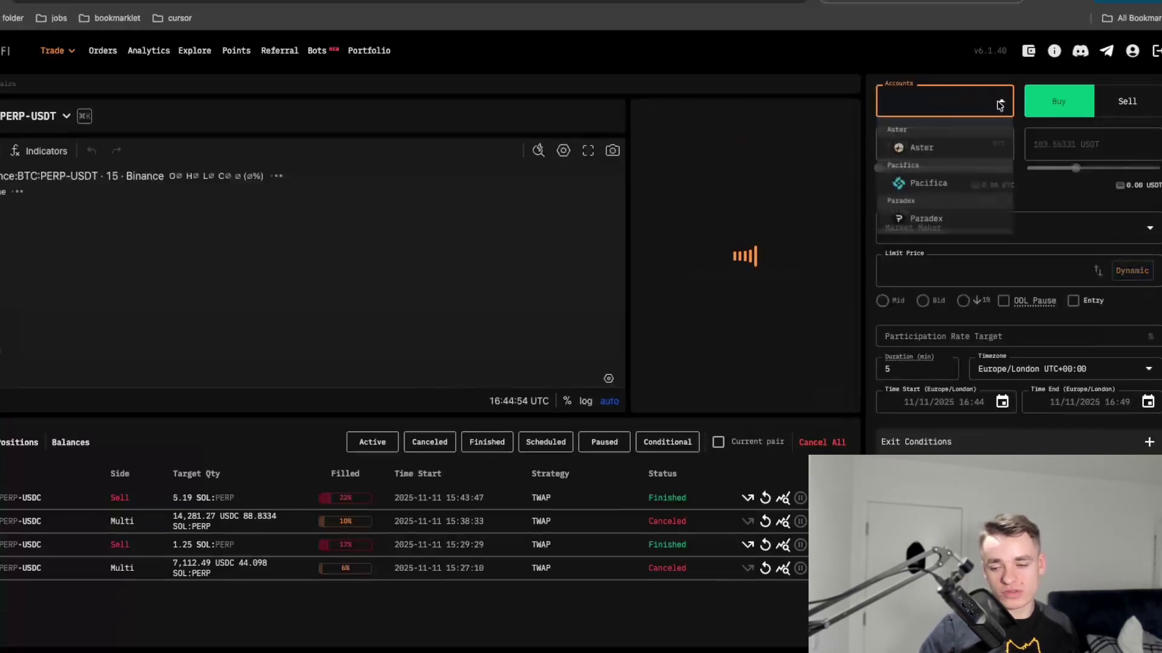
left_click(947, 185)
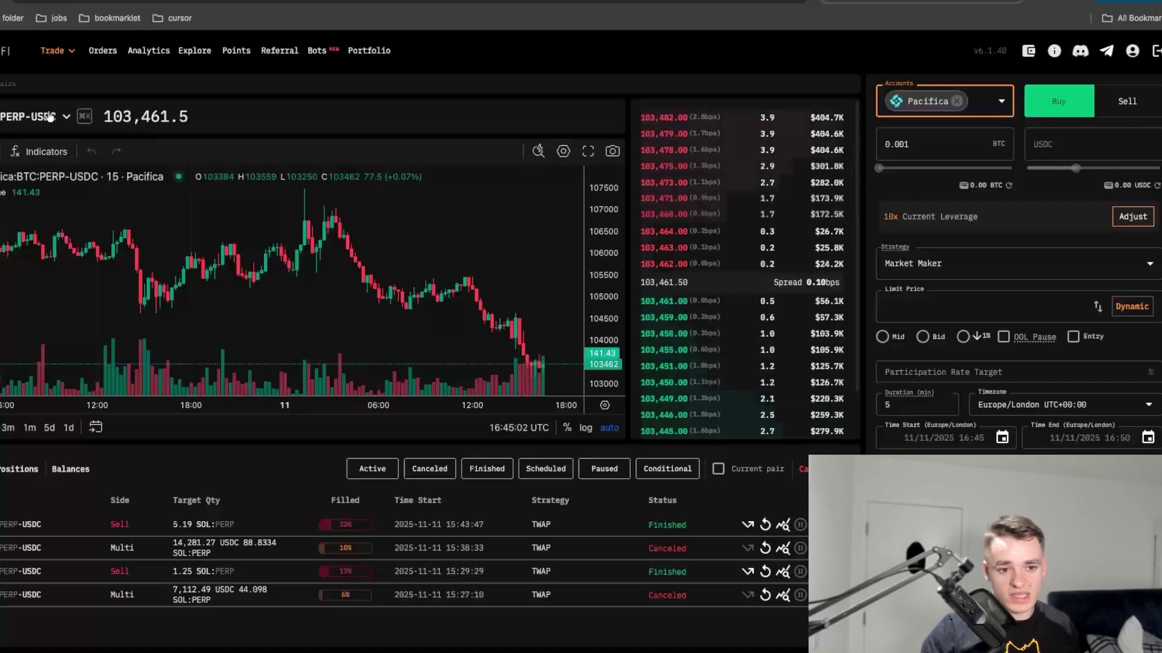
left_click(925, 144)
left_click_drag(909, 144, 900, 144)
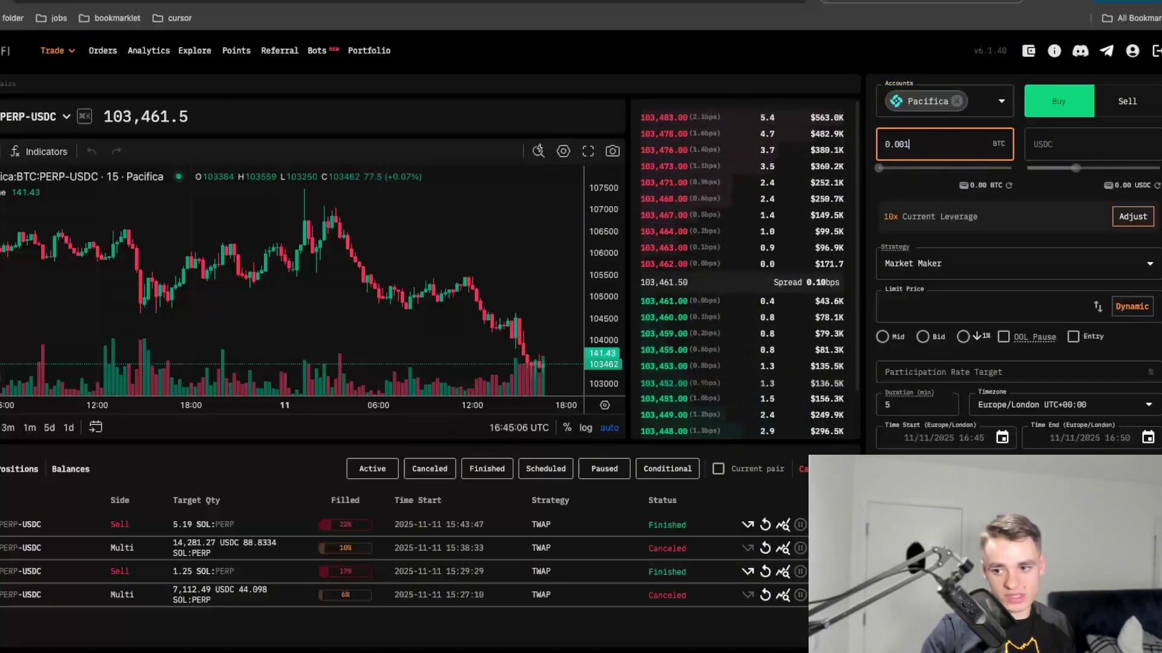
left_click(932, 187)
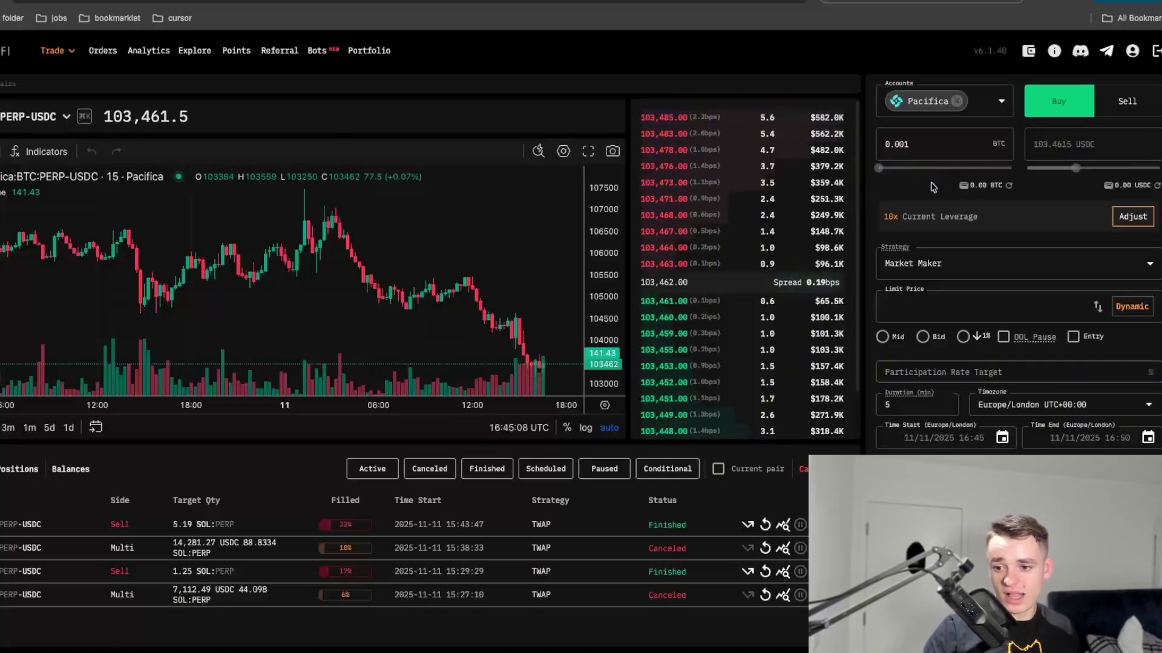
Choose the Market Maker strategy with the limit price pegged to Mid and OOL Pause enabled.
left_click(941, 265)
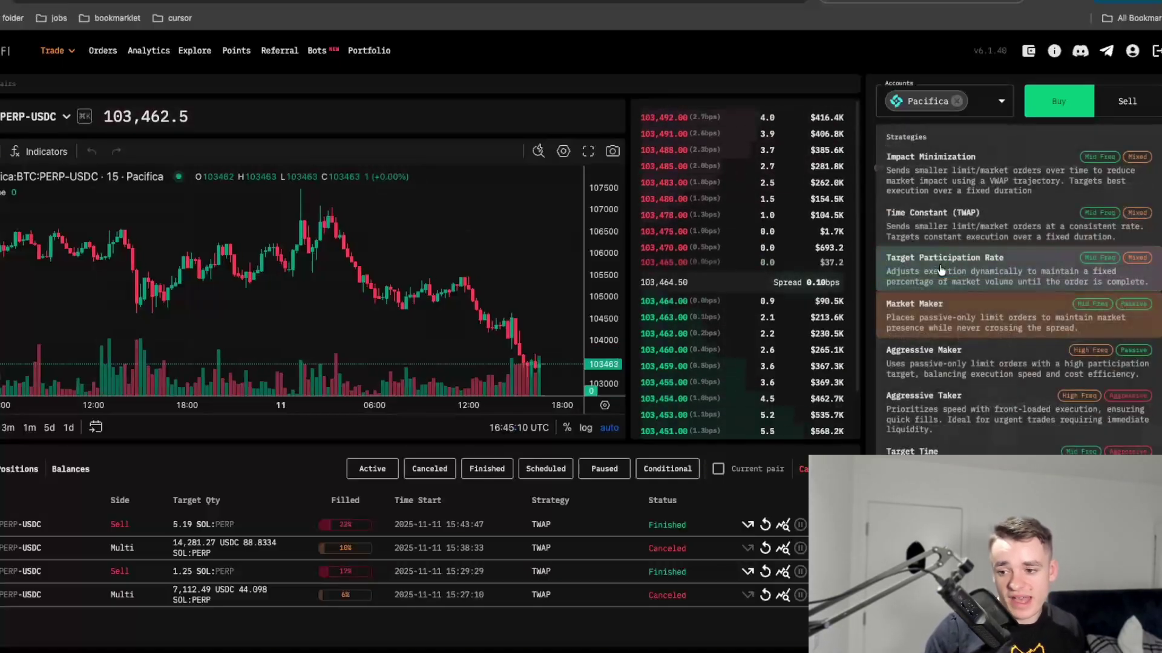
left_click(941, 268)
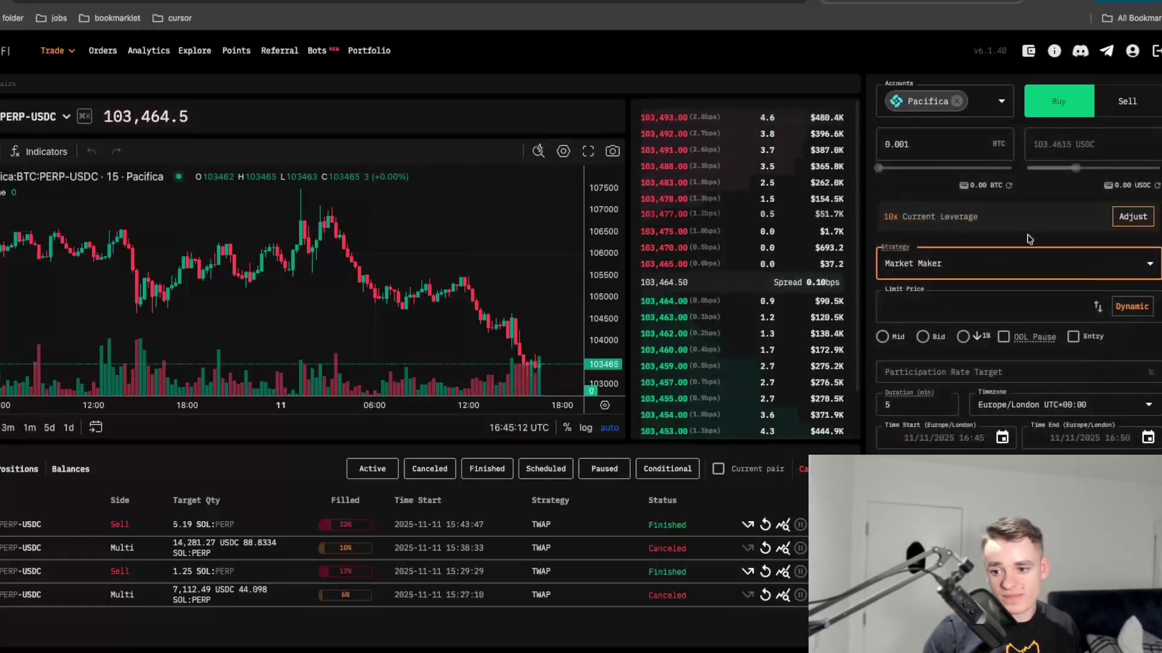
left_click(1005, 265)
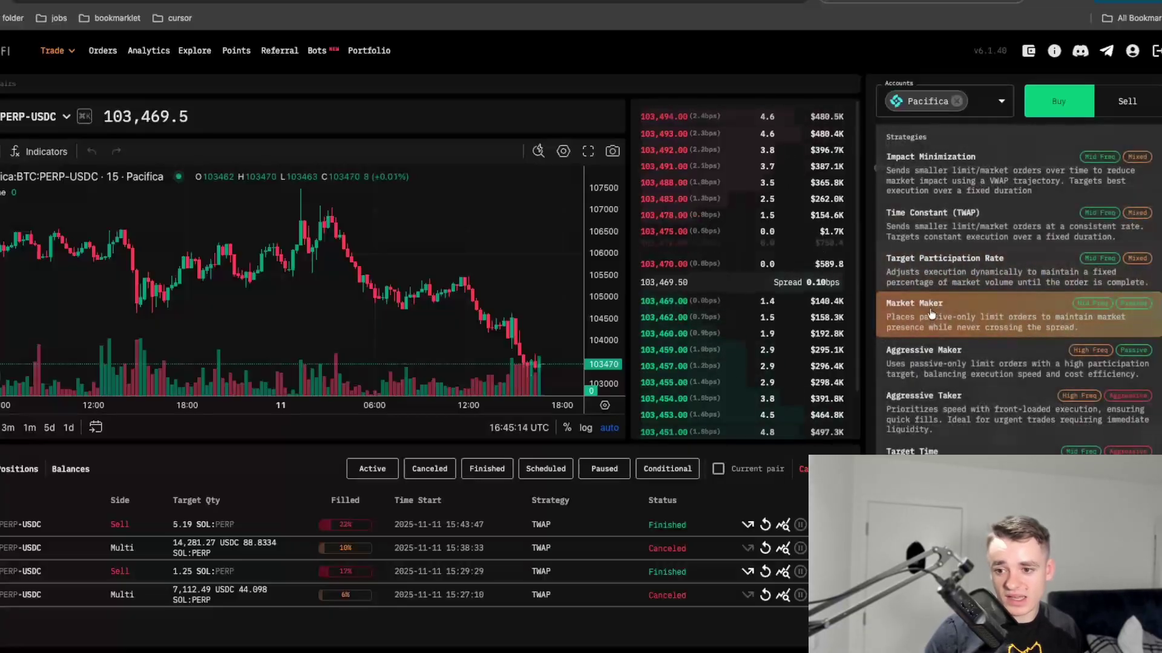
left_click(959, 311)
left_click(959, 305)
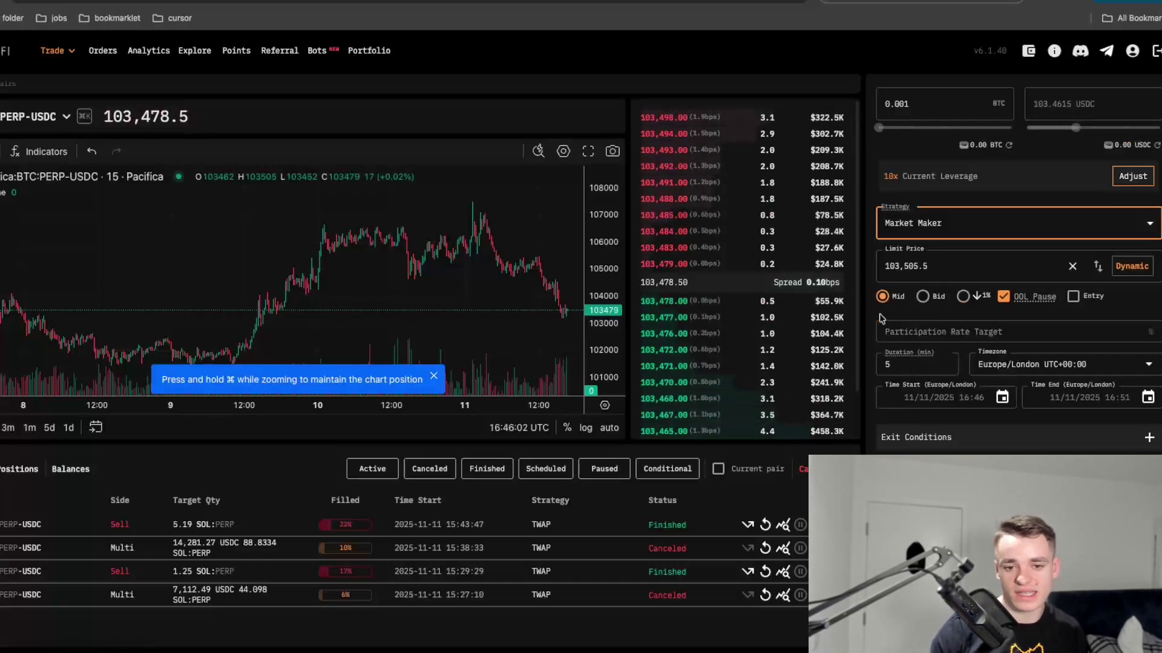
left_click(434, 375)
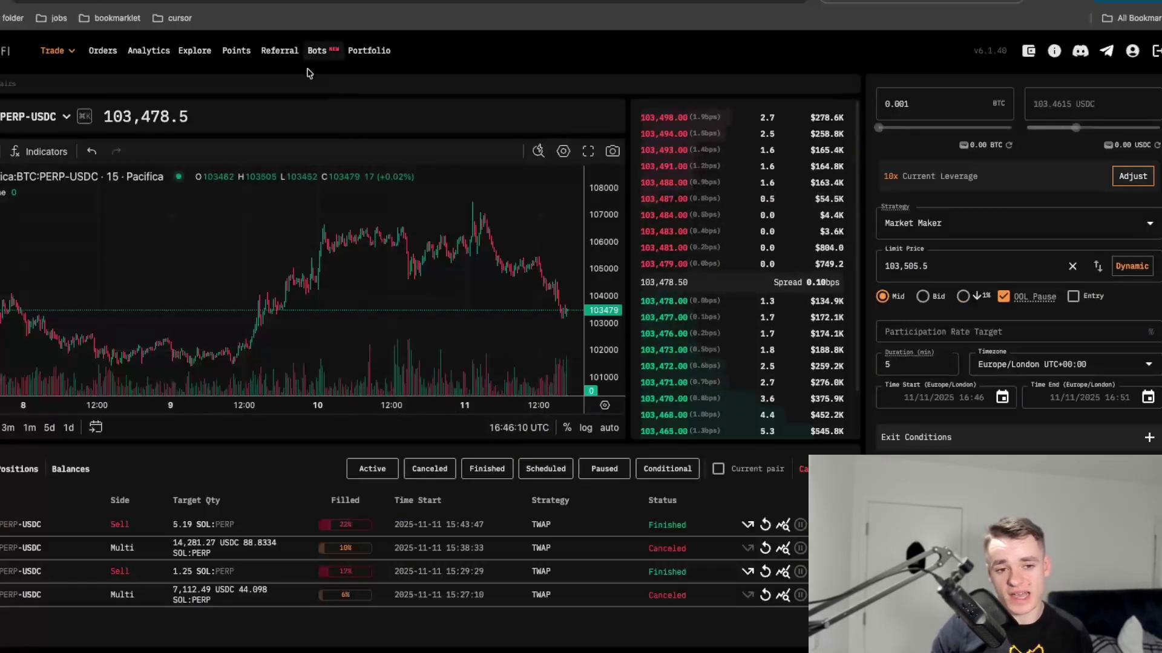
Look over the Bots options and pan the BTC chart to the latest candles, then return to the guide.
left_click(317, 53)
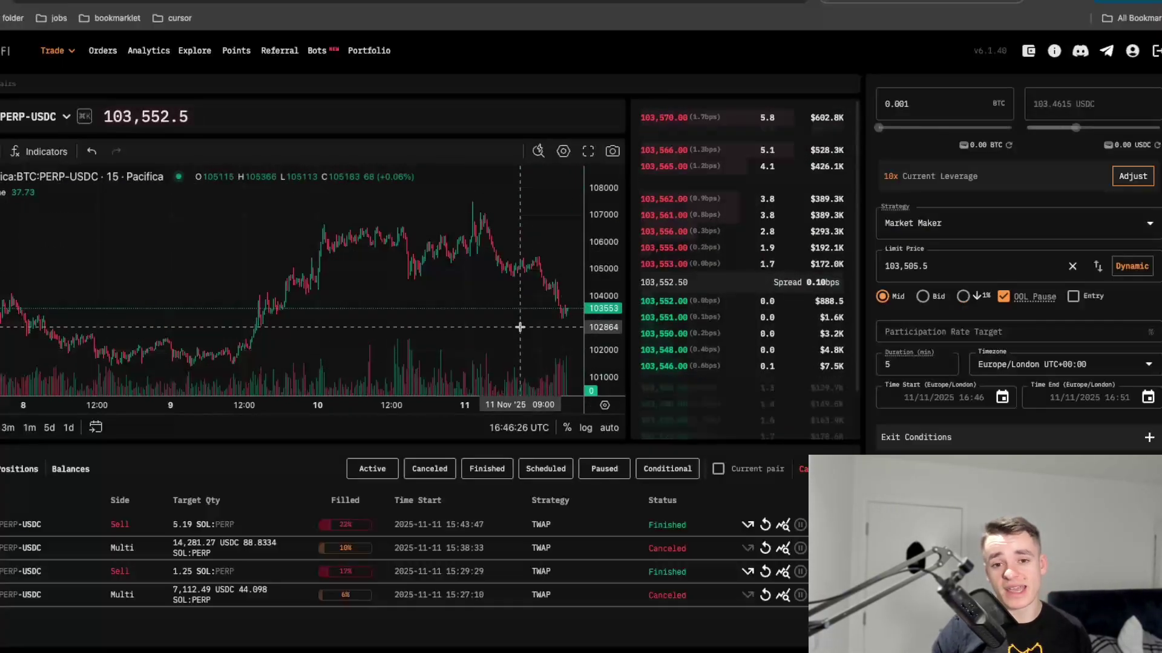
left_click_drag(557, 311, 500, 317)
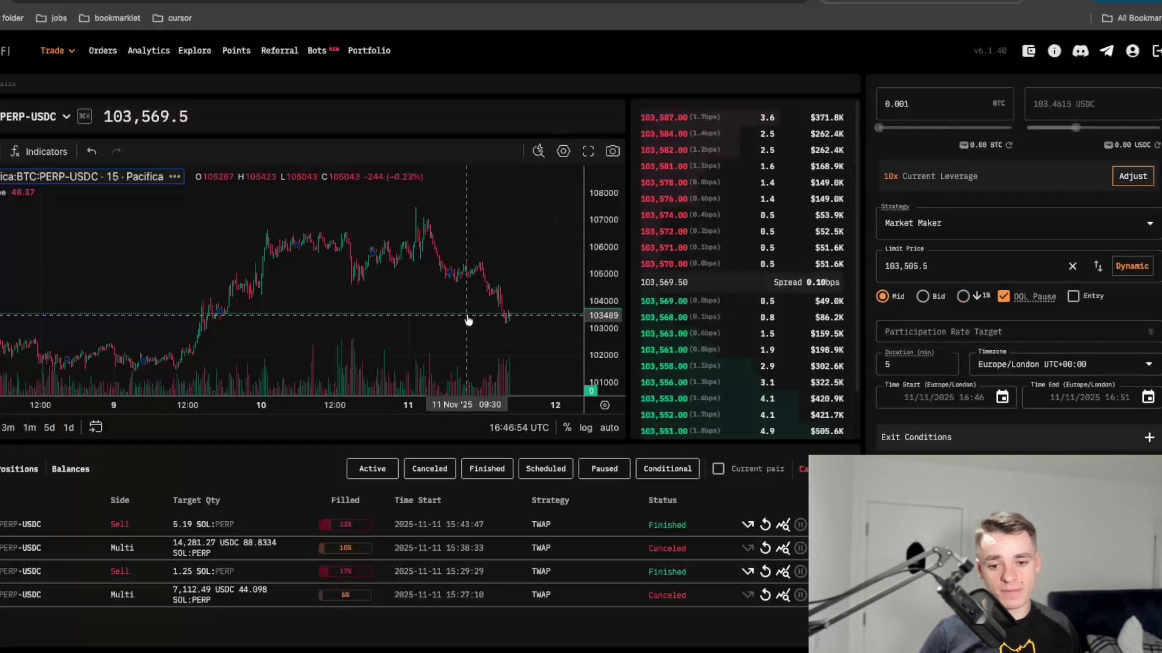
key("ctrl+Tab")
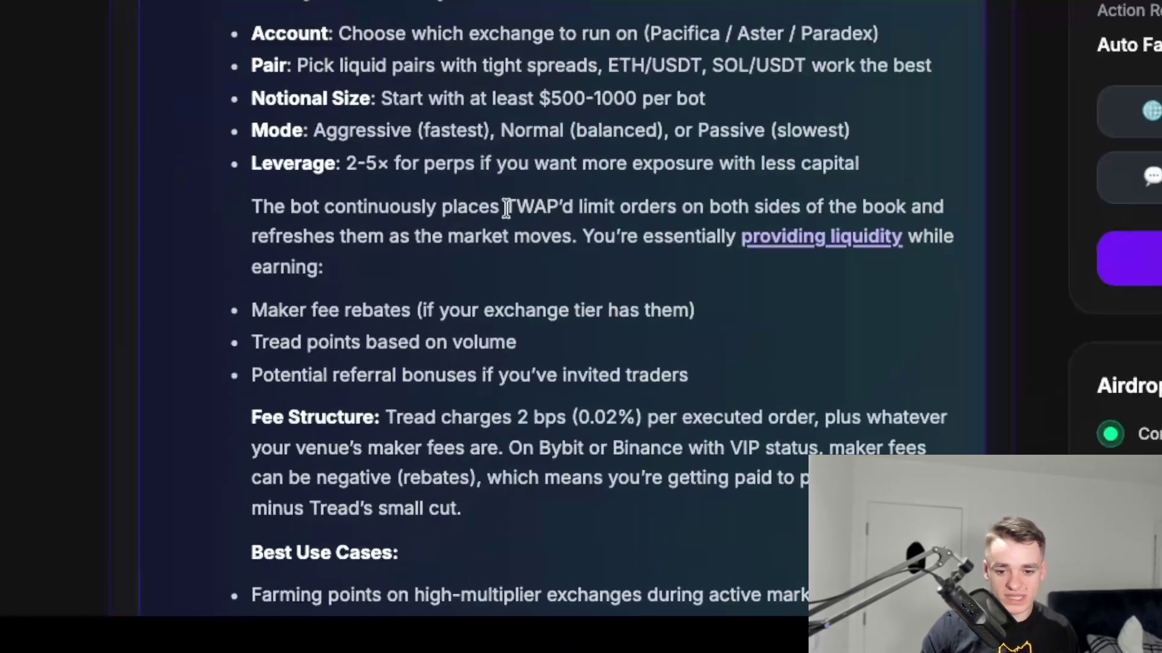
Read the guide's sentence on TWAP'd limit orders, then go back to the Tread.fi terminal.
left_click_drag(505, 209, 749, 208)
left_click(749, 207)
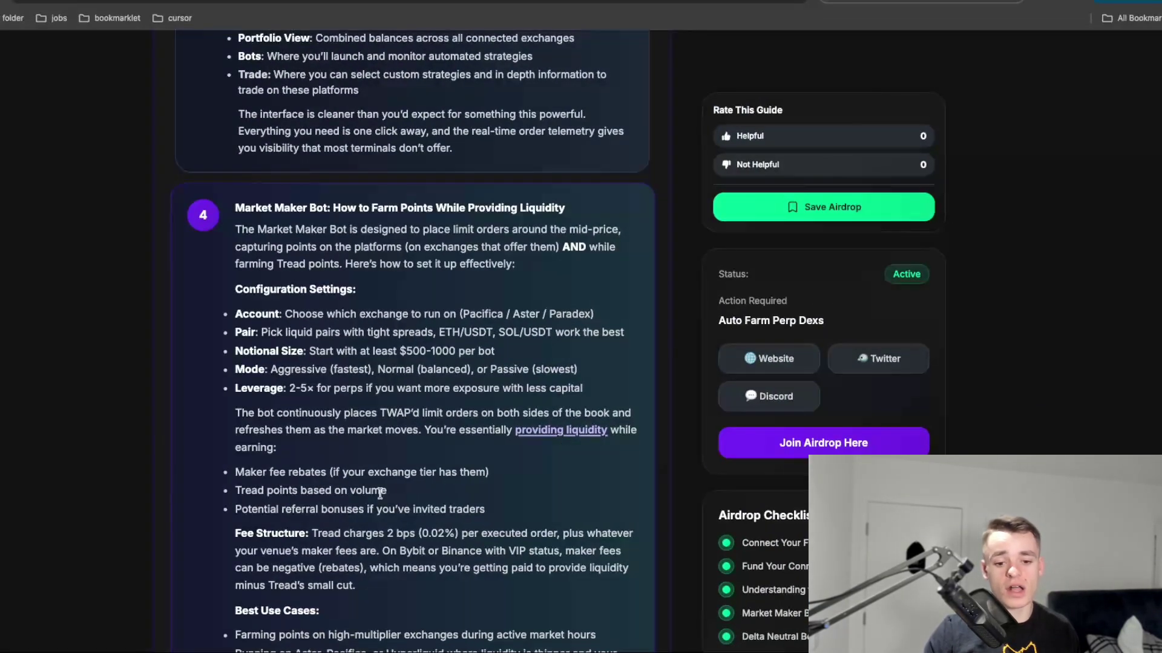
key("ctrl+Tab")
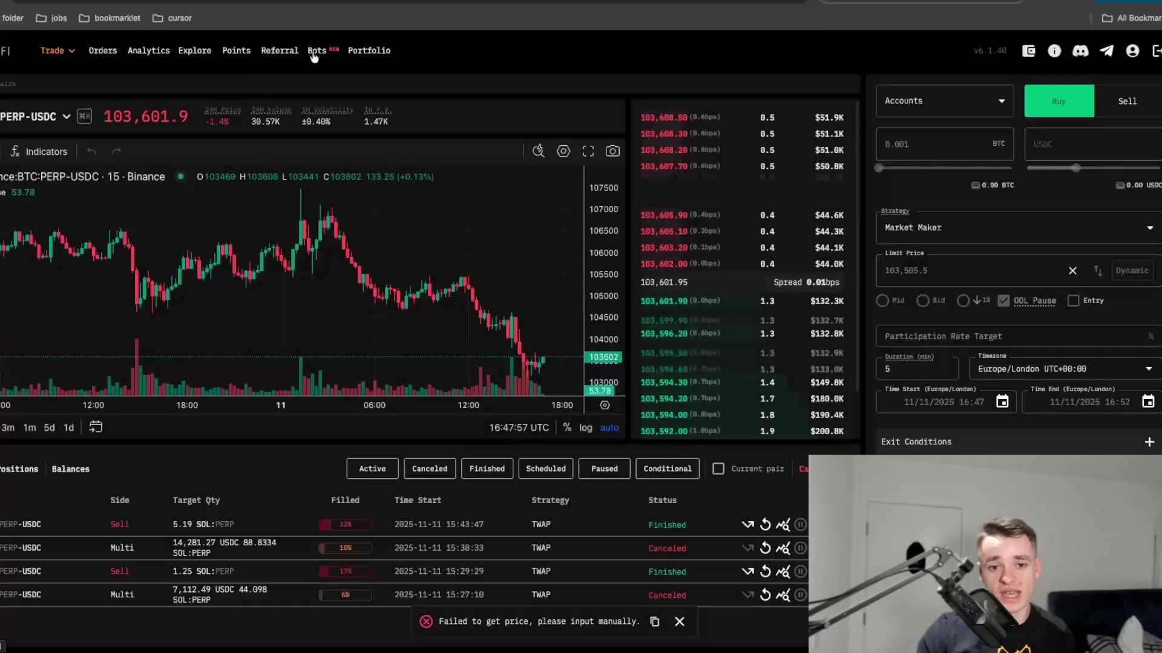
Open the Market Maker Bot setup page from the Bots menu.
mouse_move(317, 51)
left_click(322, 78)
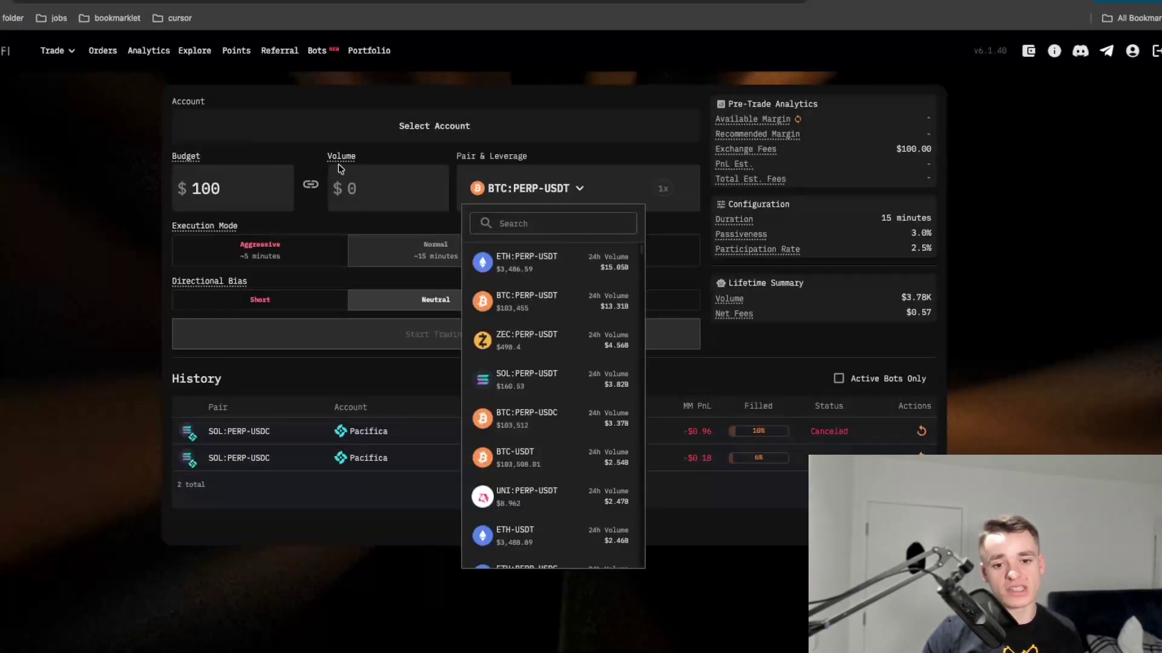
left_click(307, 164)
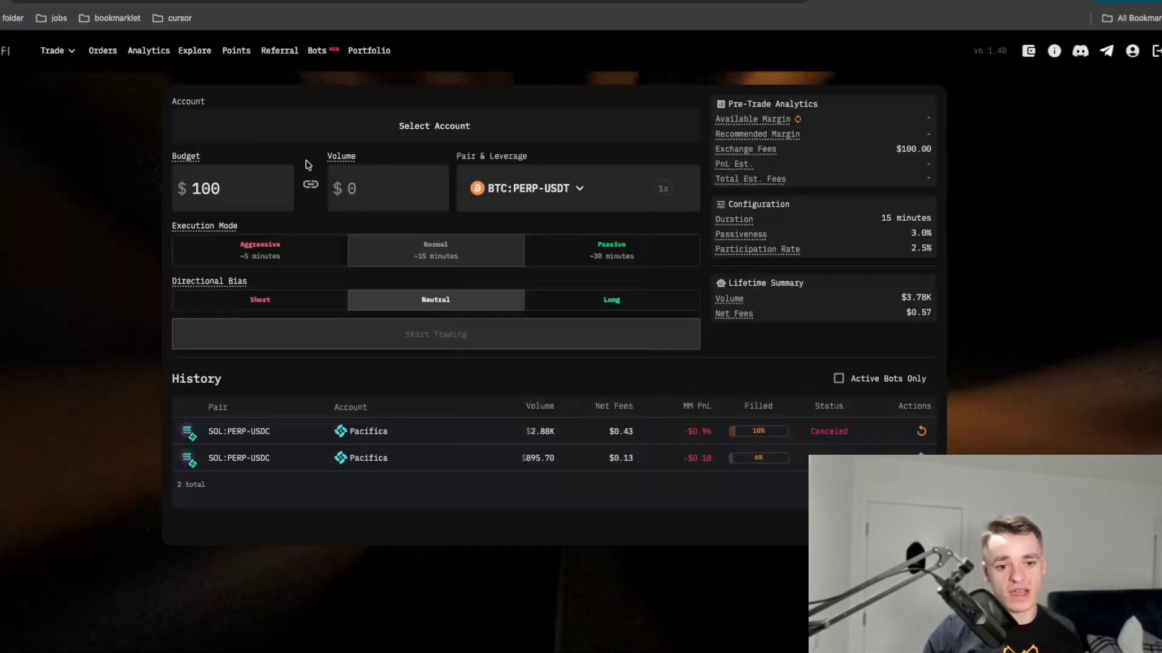
left_click(323, 134)
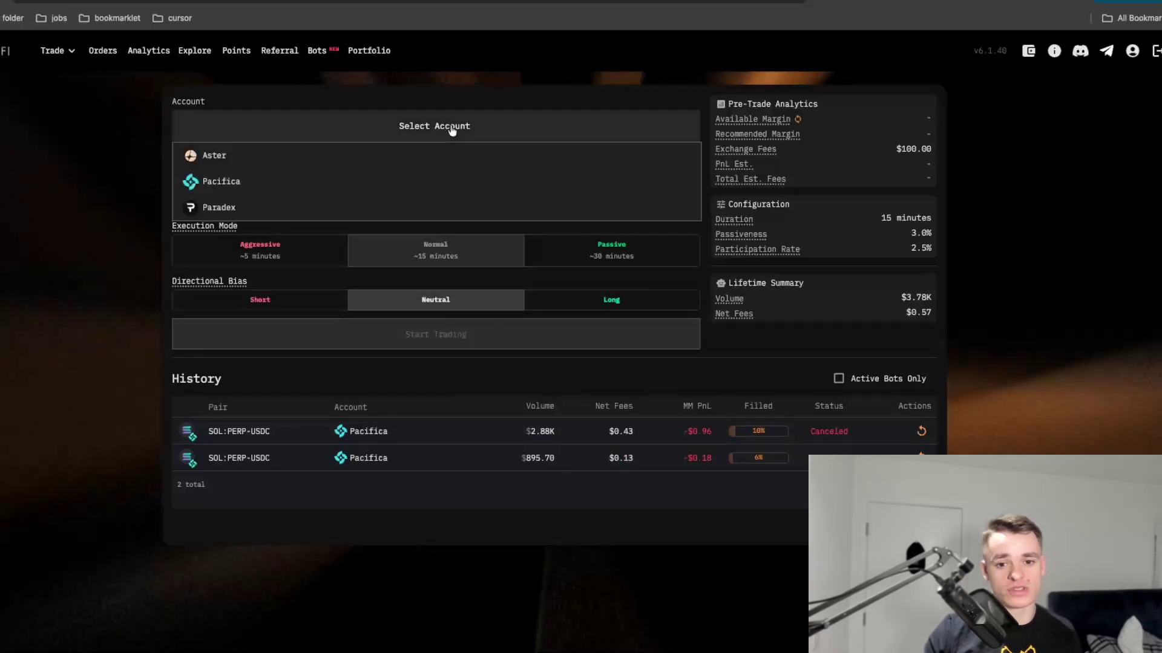
left_click(258, 185)
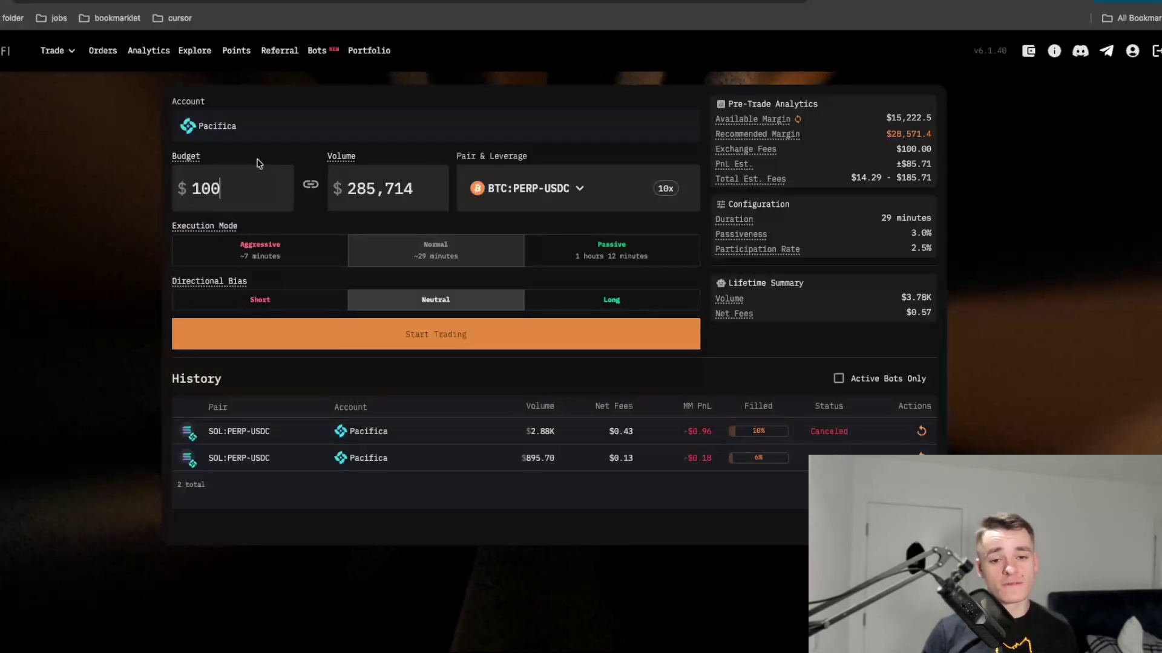
key("BackSpace")
key("BackSpace")
key("BackSpace")
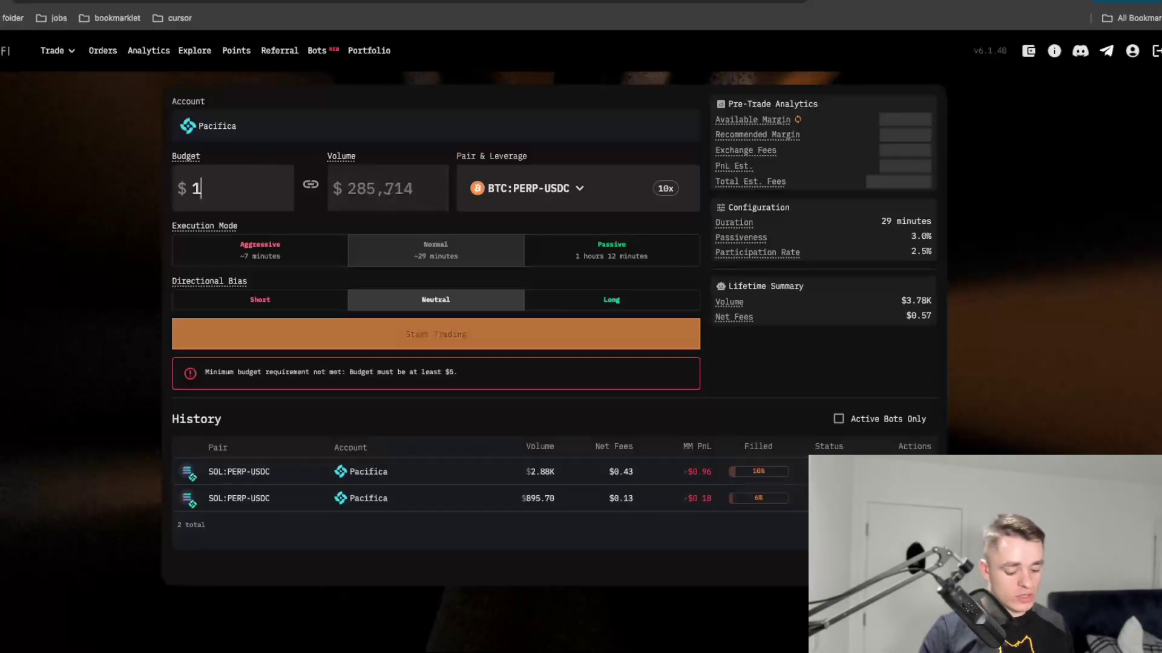
type("10")
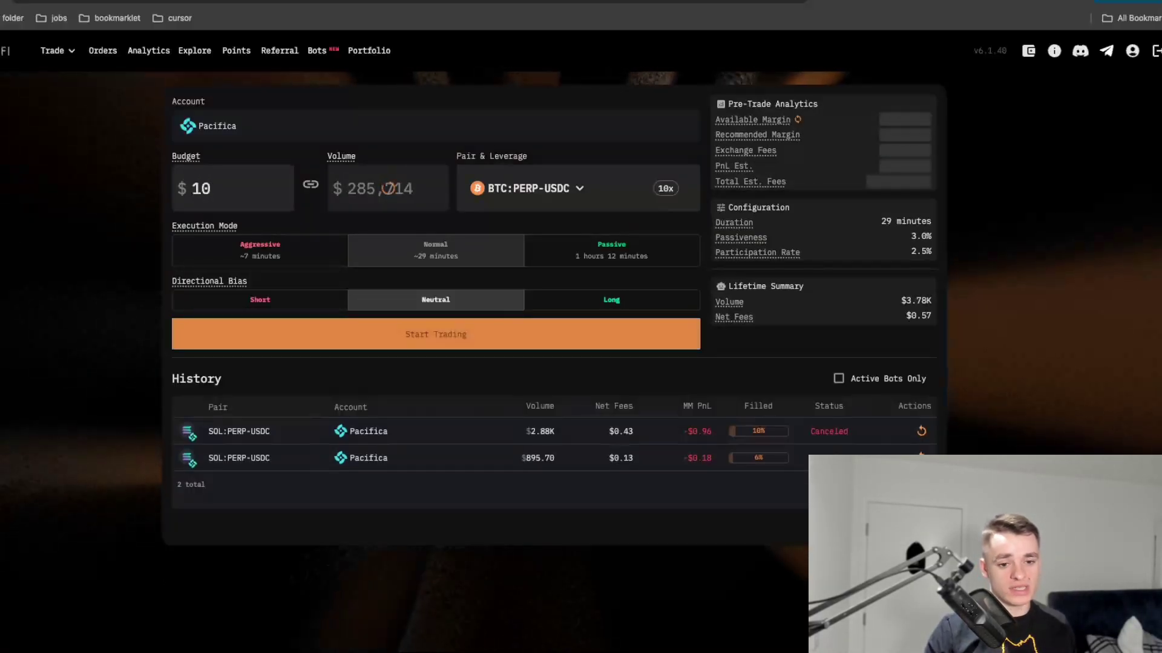
key("BackSpace")
key("BackSpace")
type("5")
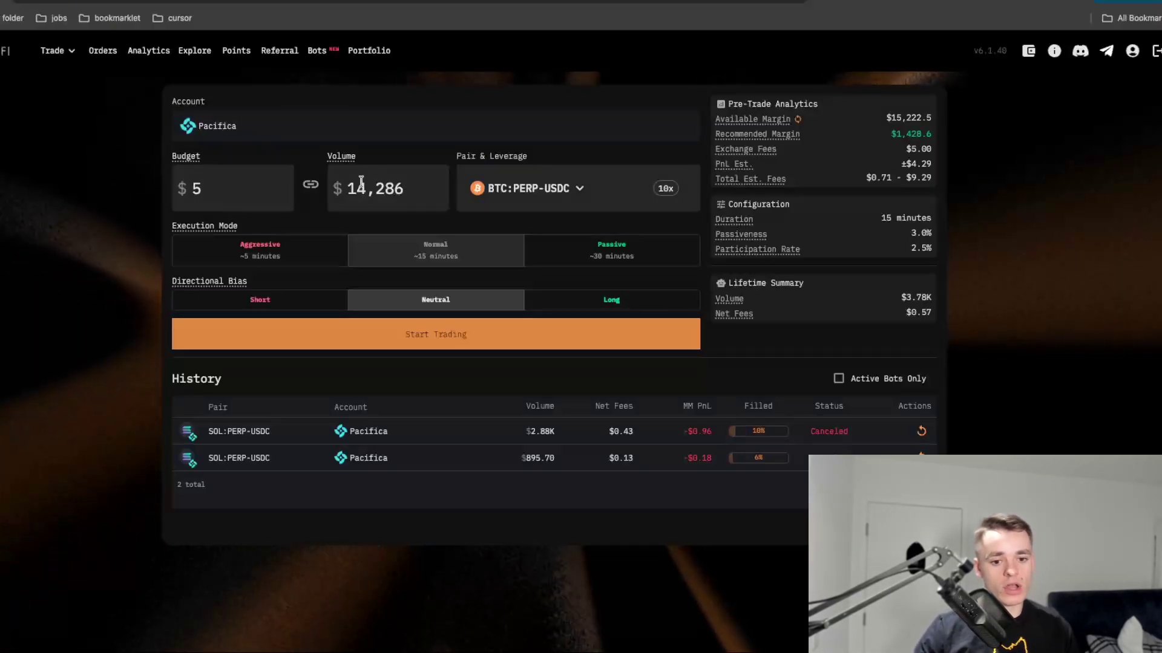
mouse_move(824, 121)
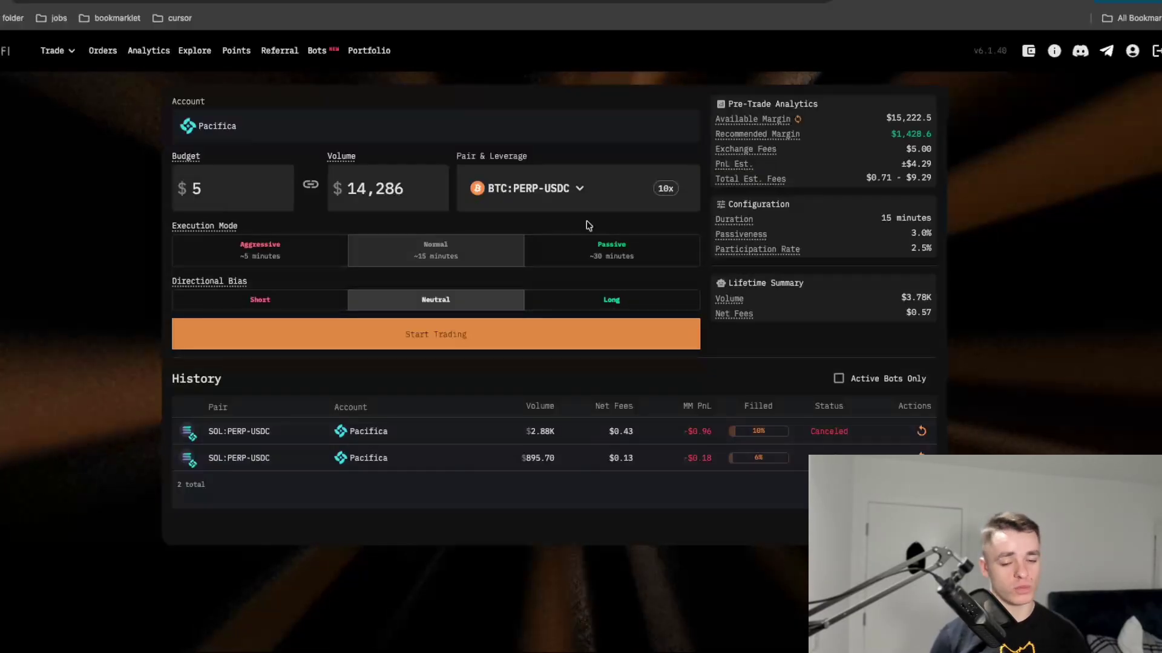
left_click(575, 190)
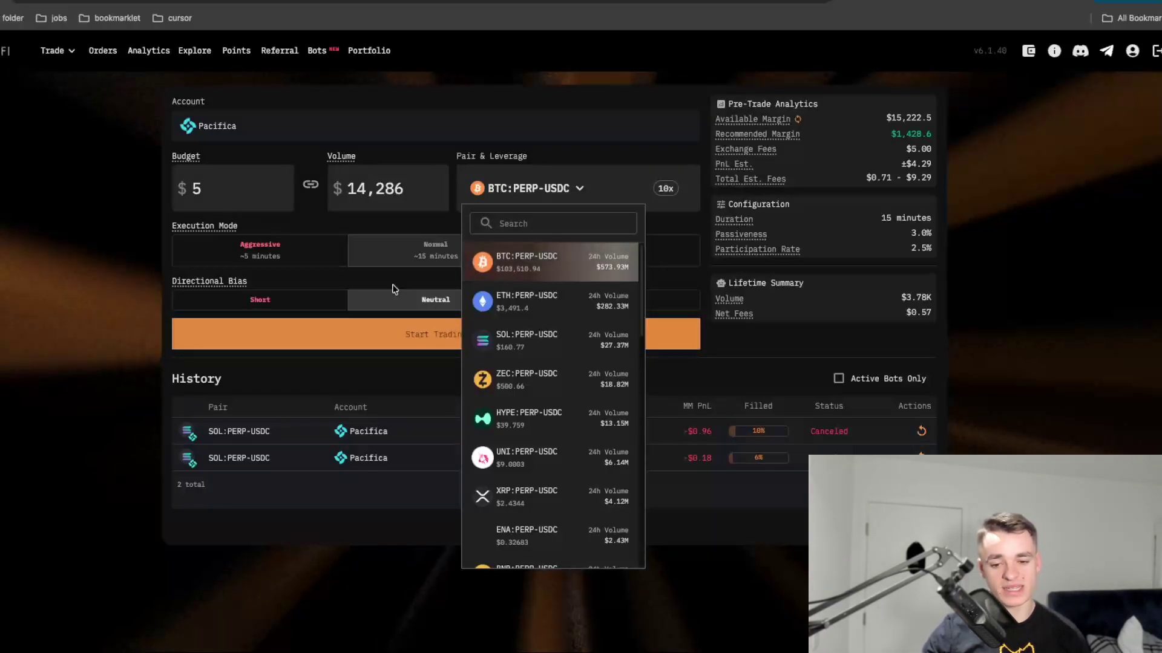
left_click(517, 275)
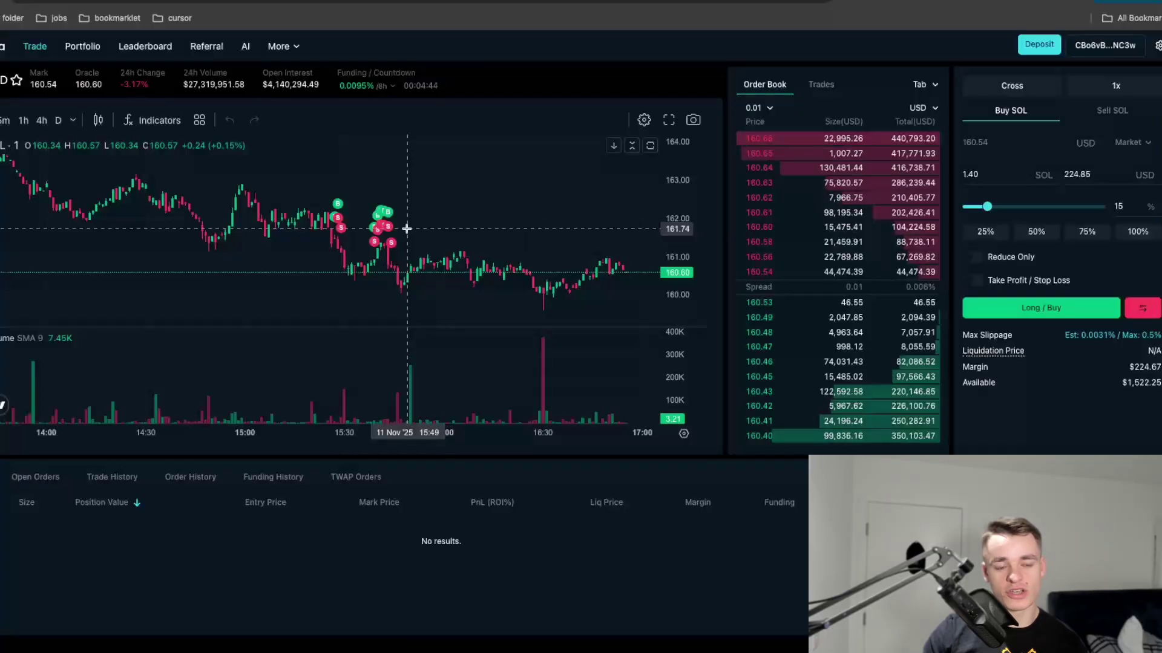
scroll(319, 290, "down", 3)
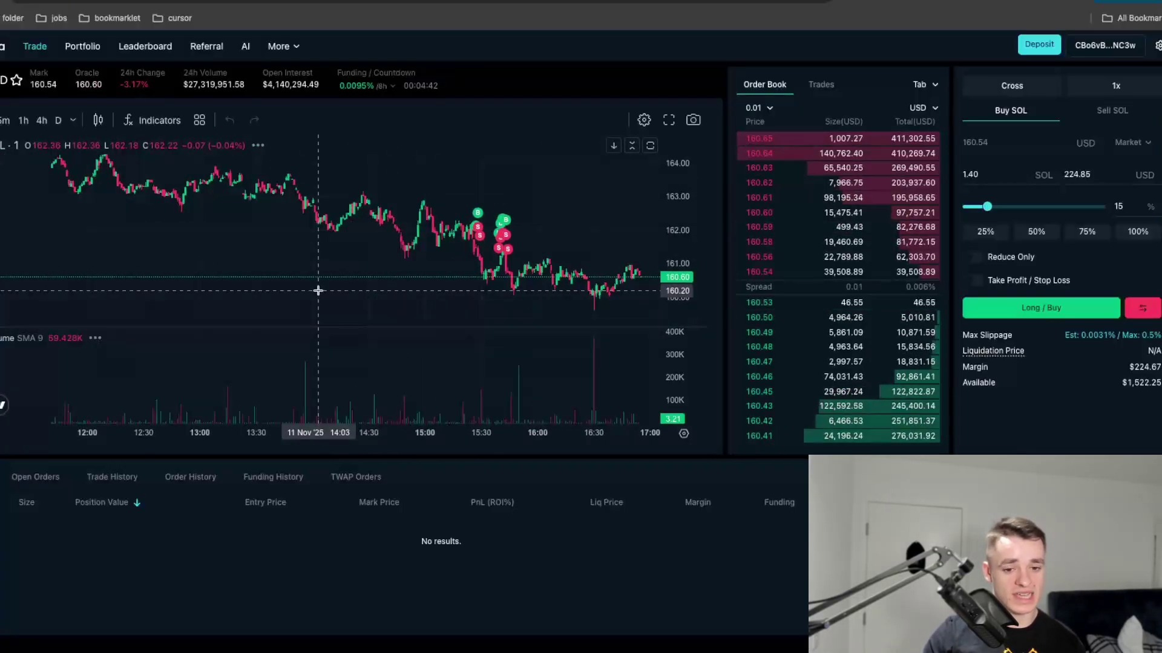
scroll(318, 287, "down", 2)
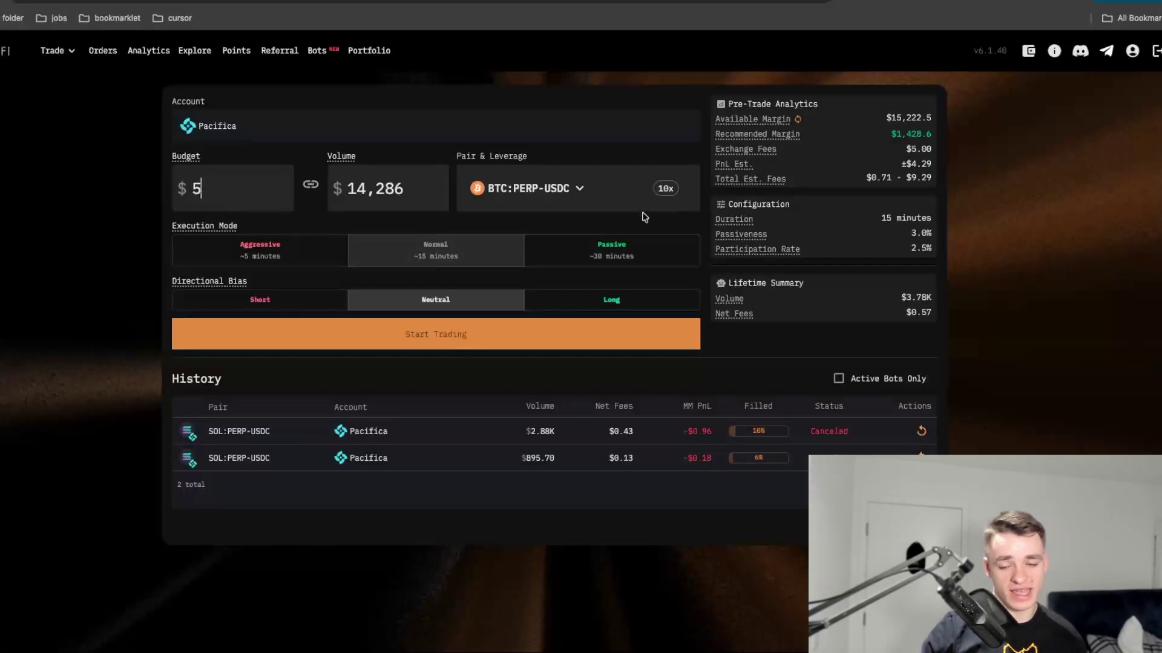
left_click(608, 207)
left_click(552, 267)
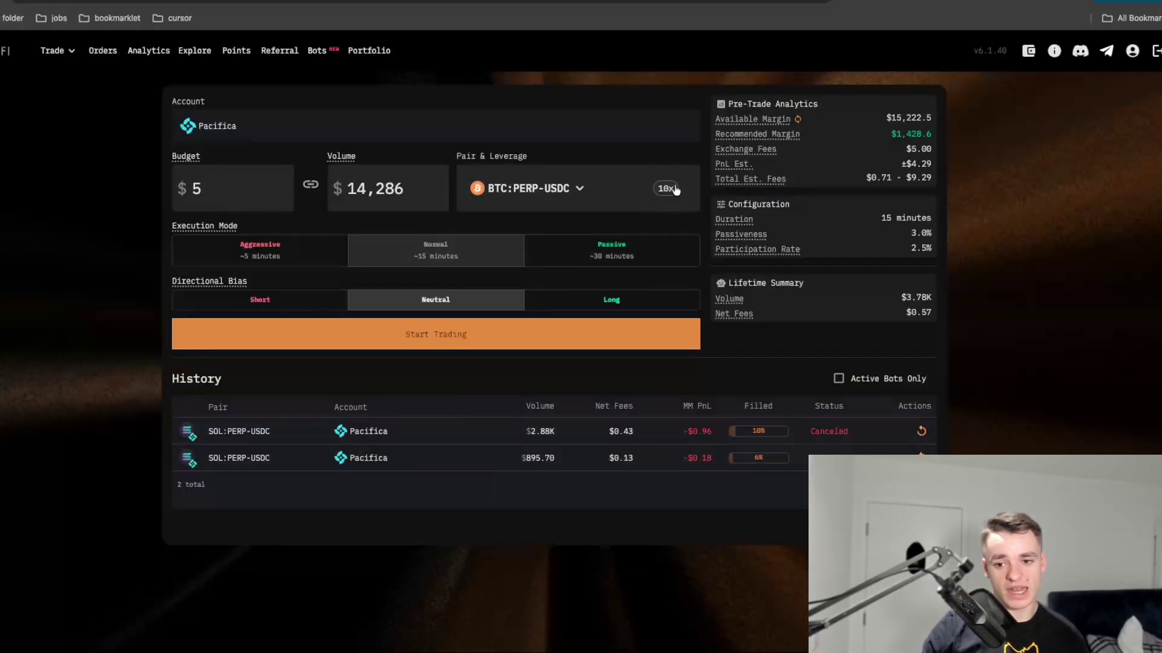
left_click(666, 188)
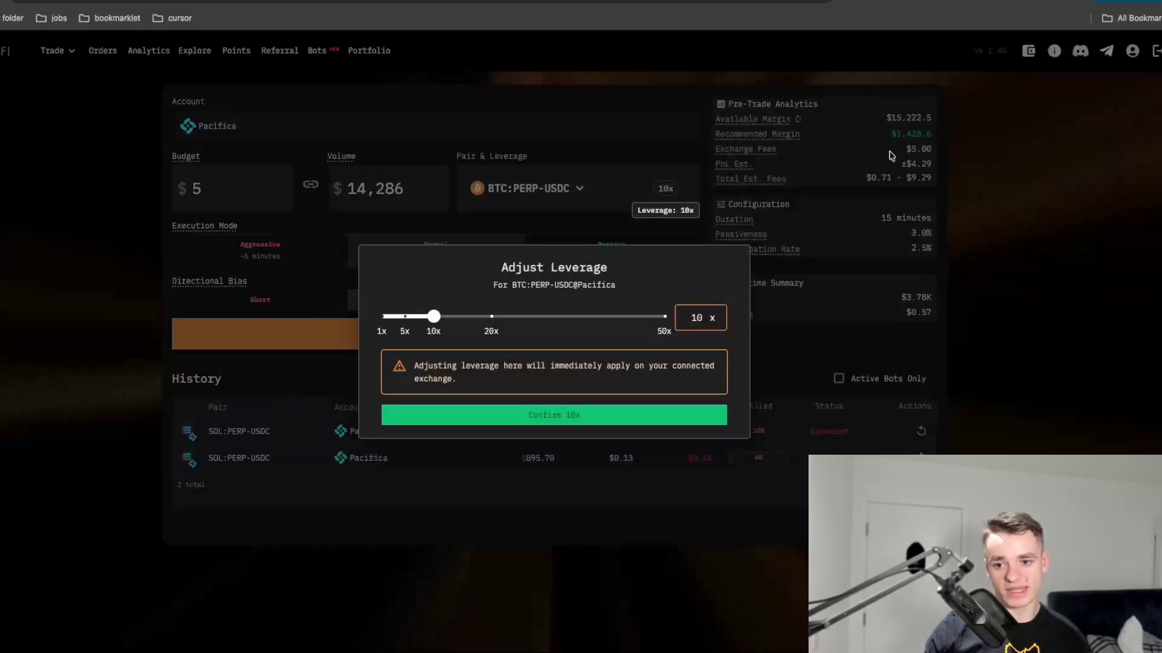
left_click_drag(439, 328, 449, 325)
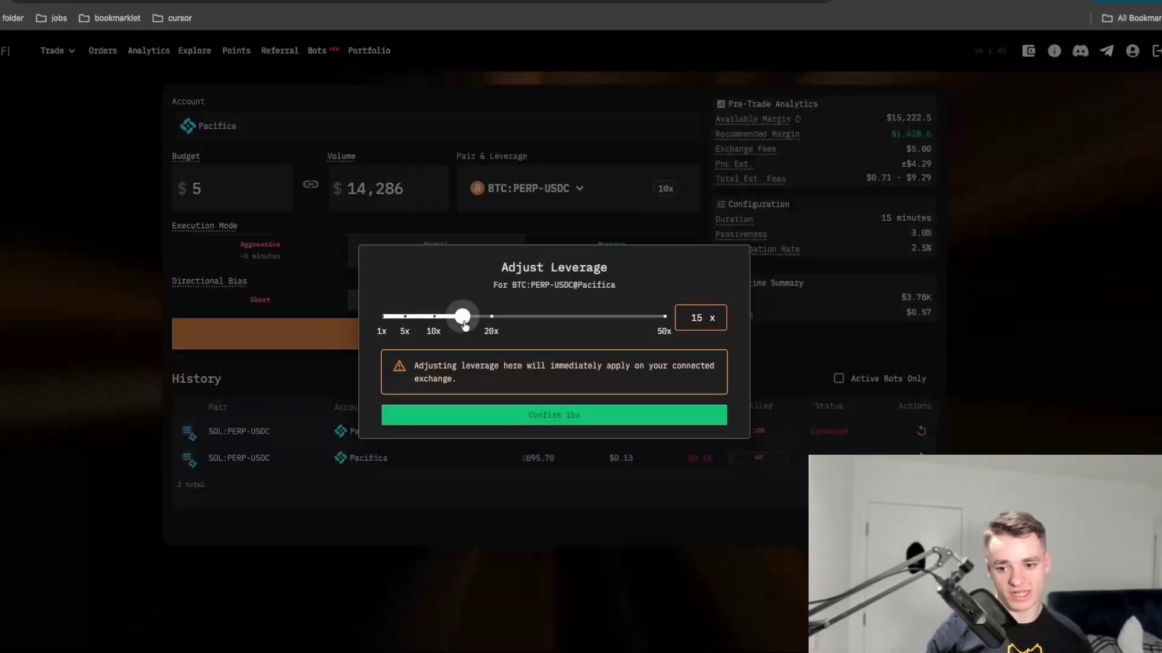
left_click(512, 415)
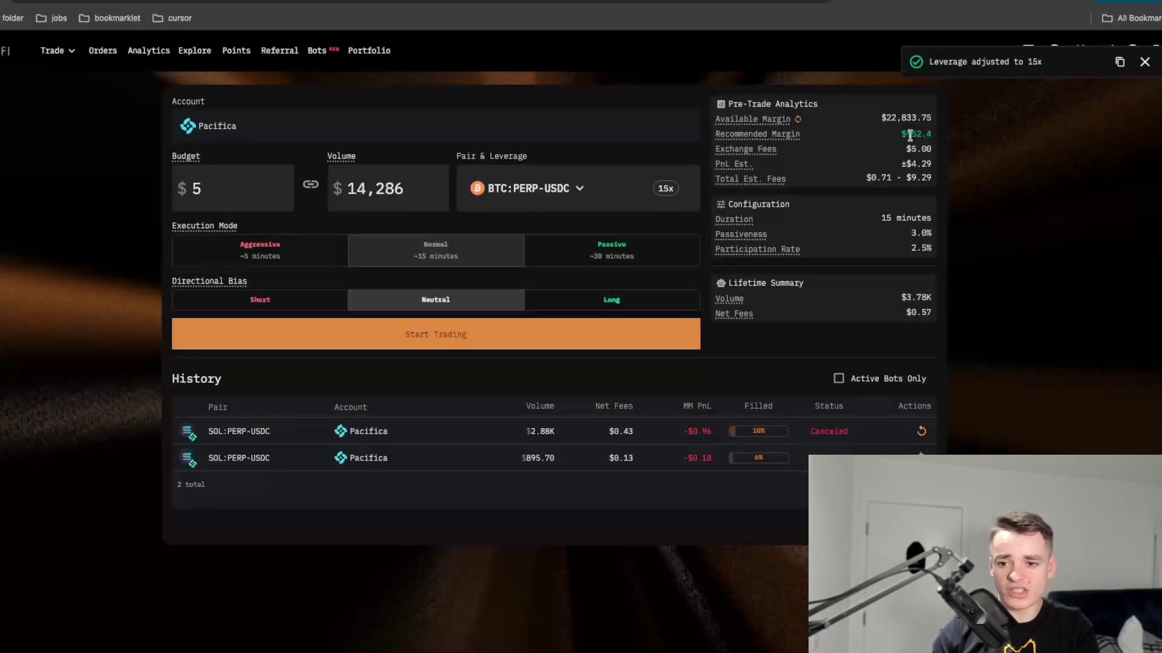
left_click(667, 189)
left_click_drag(462, 317, 433, 316)
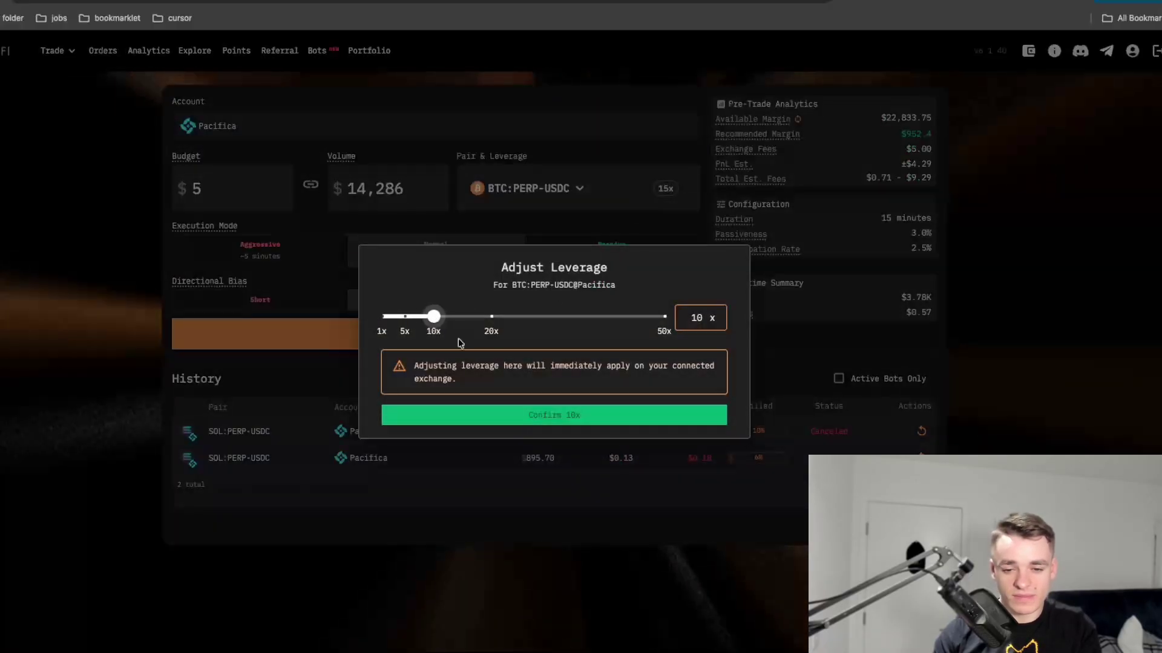
left_click(547, 415)
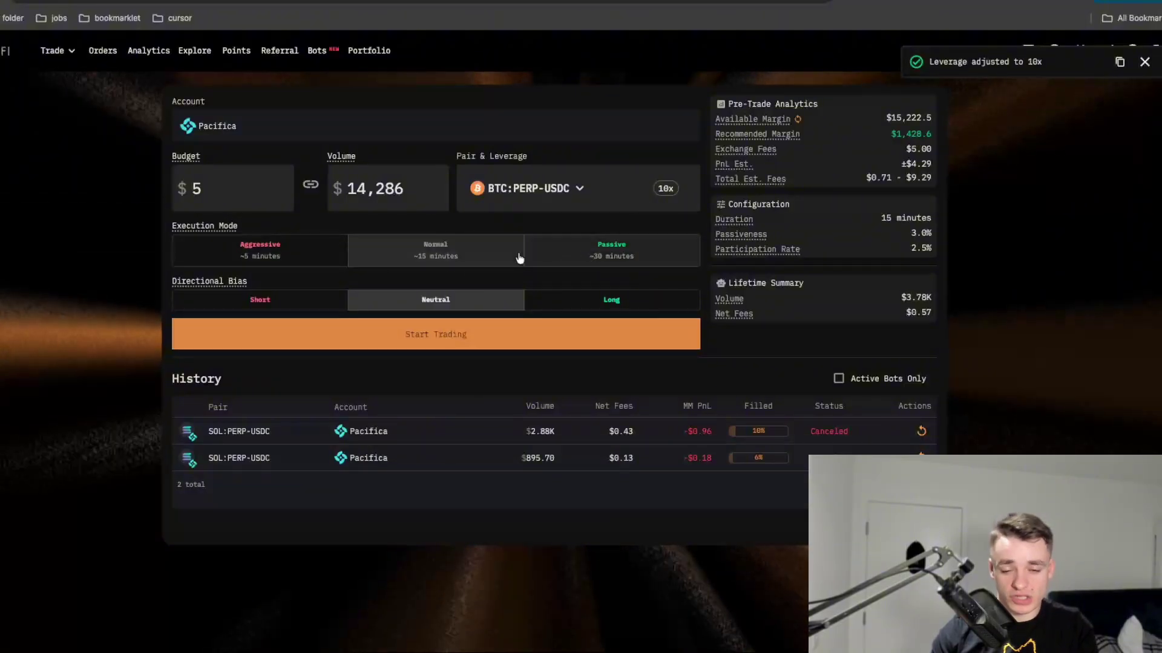
mouse_move(208, 226)
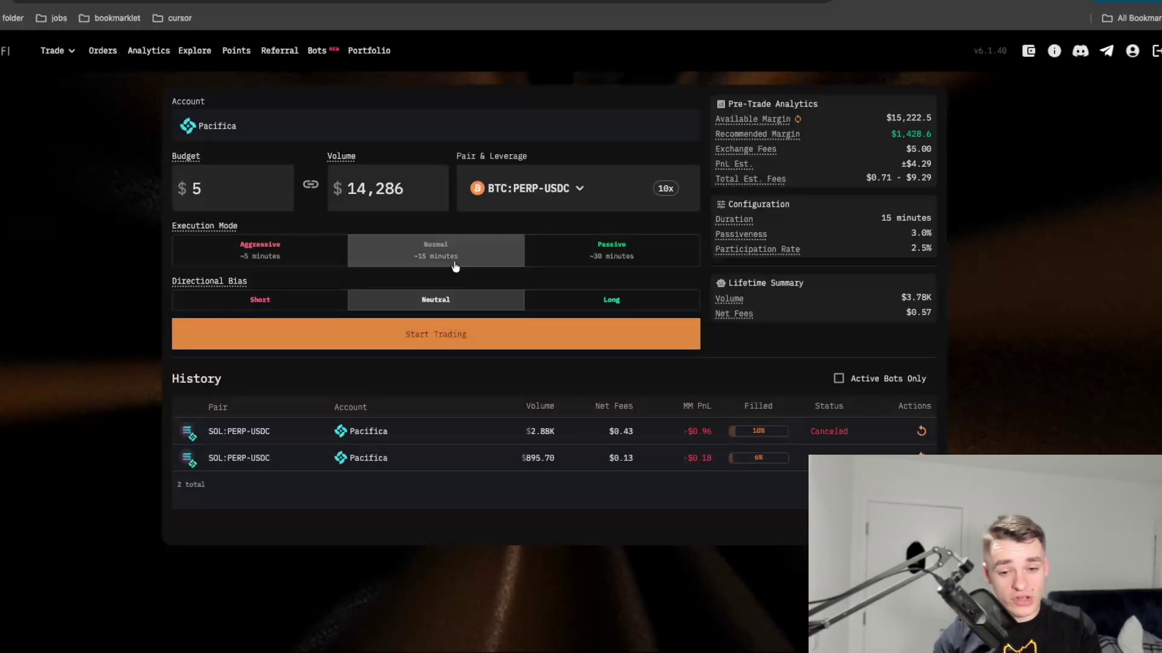
mouse_move(192, 287)
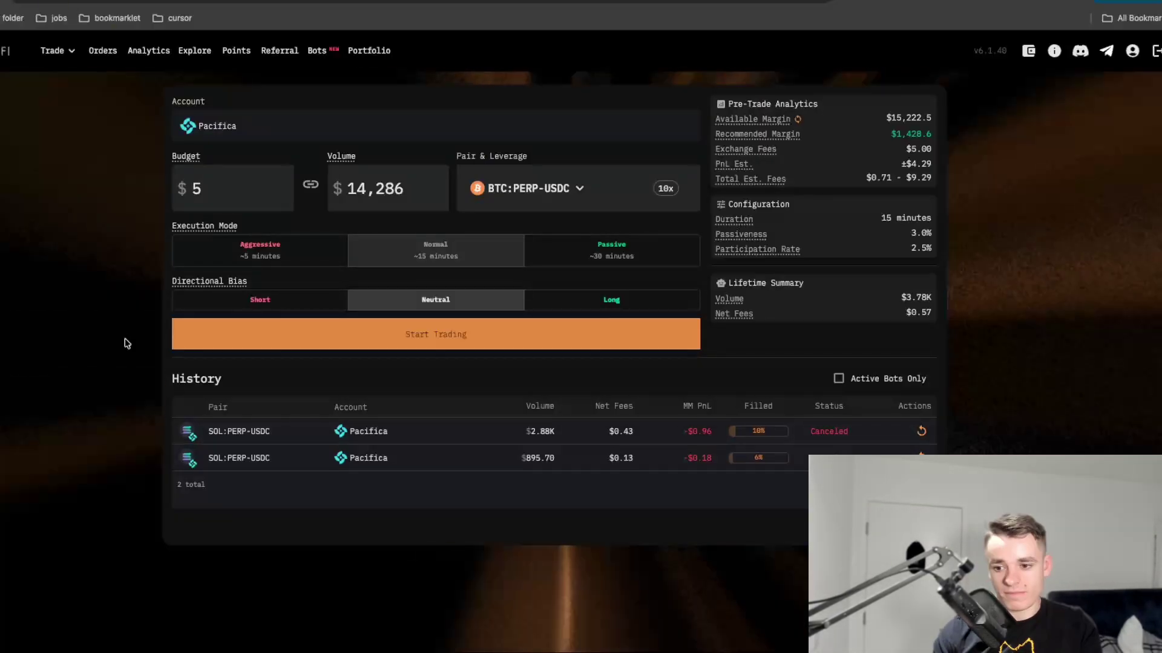
Start the $5 BTC:PERP-USDC market maker bot and reload to see it Active in History.
left_click(478, 336)
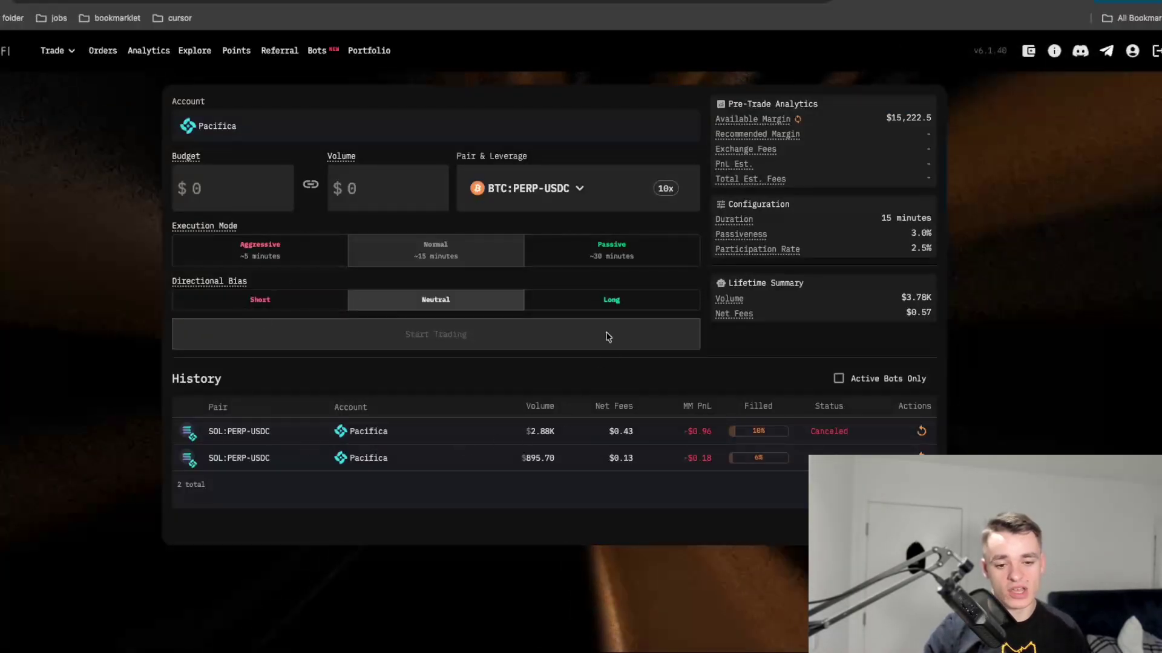
key("ctrl+r")
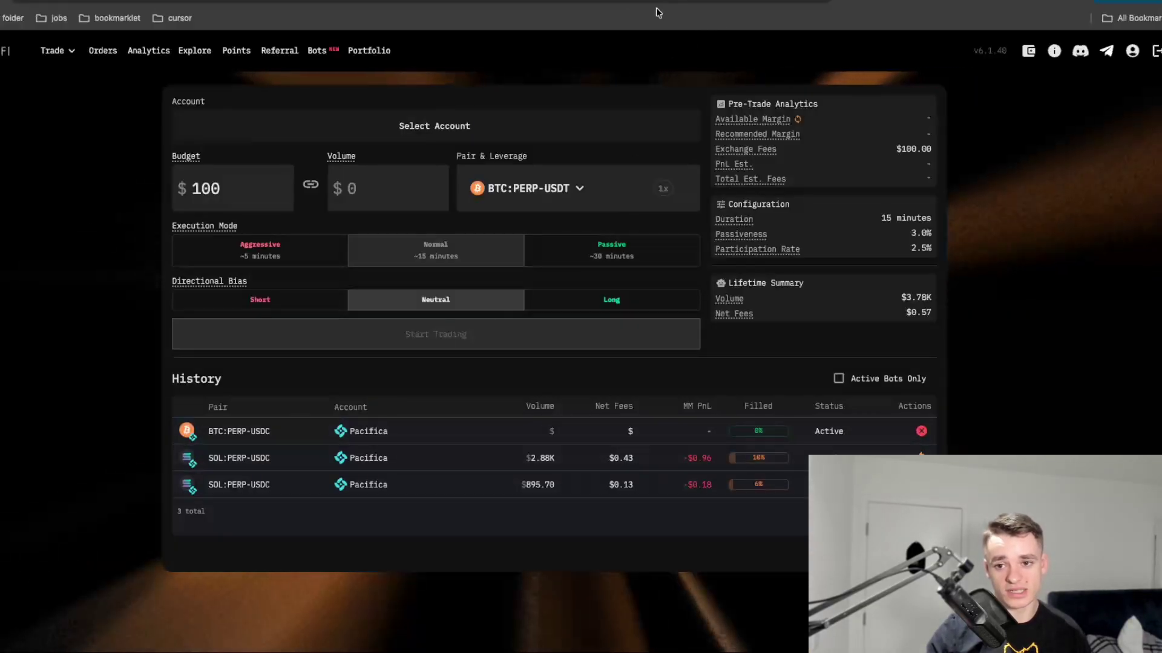
left_click(752, 2)
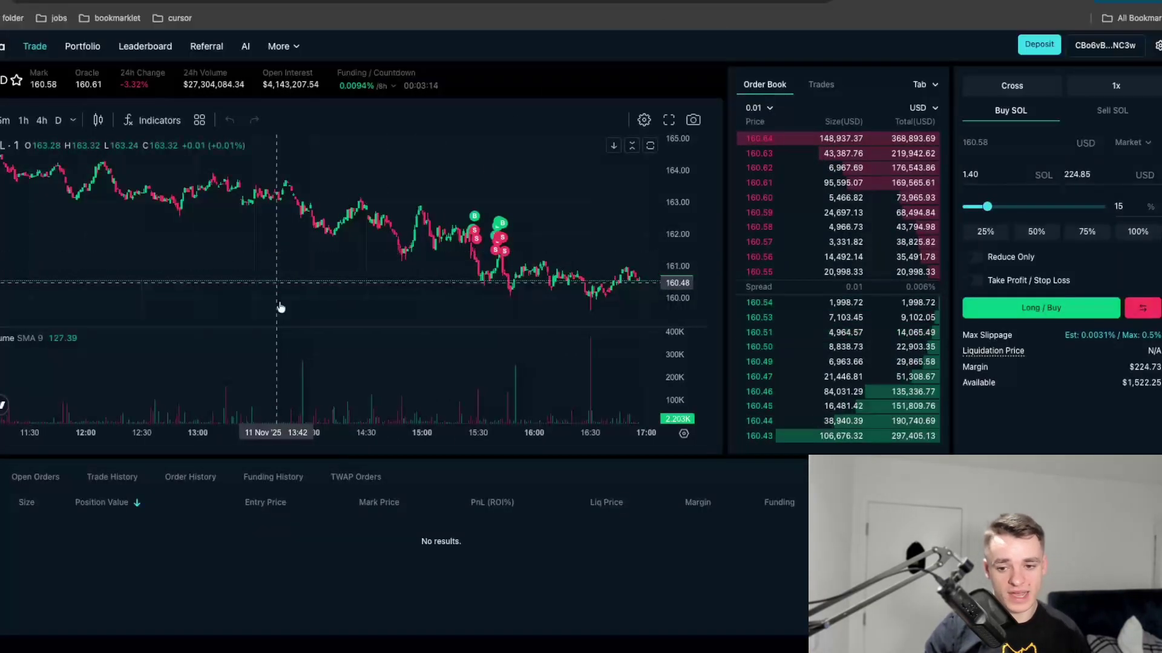
left_click(42, 478)
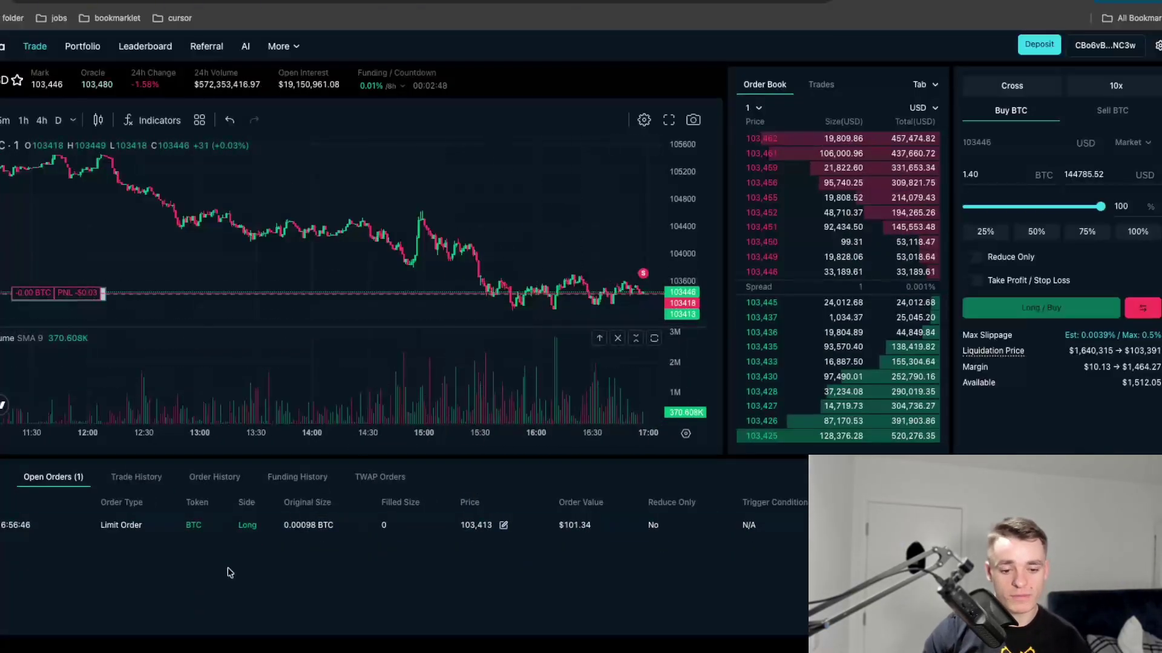
left_click(3, 476)
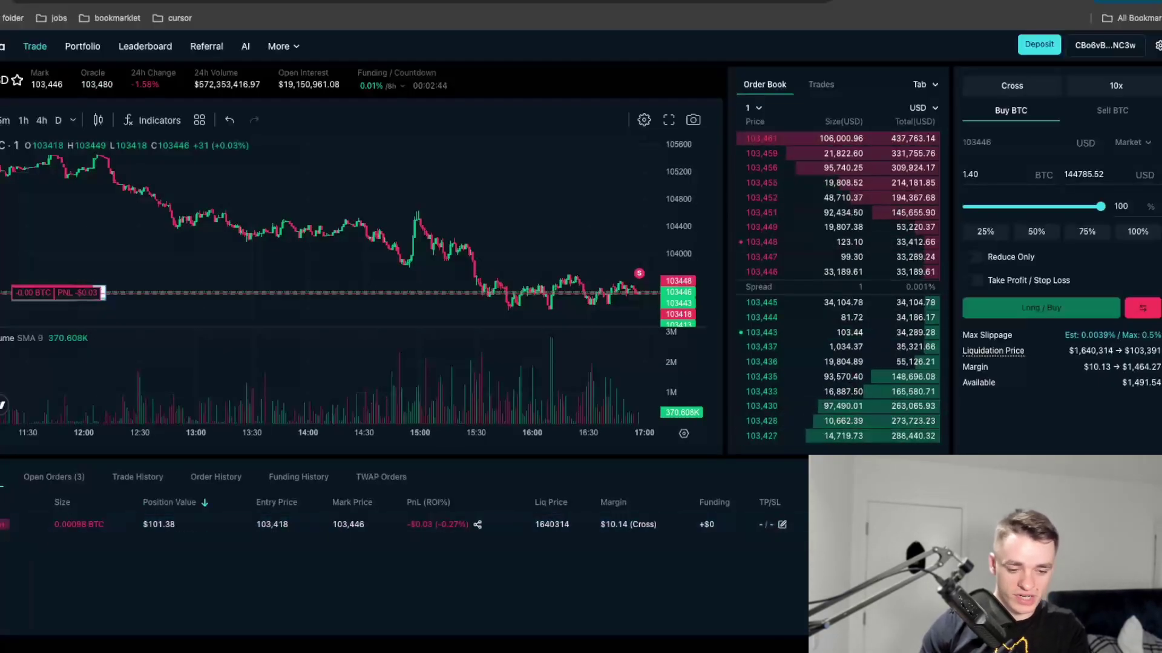
left_click(42, 477)
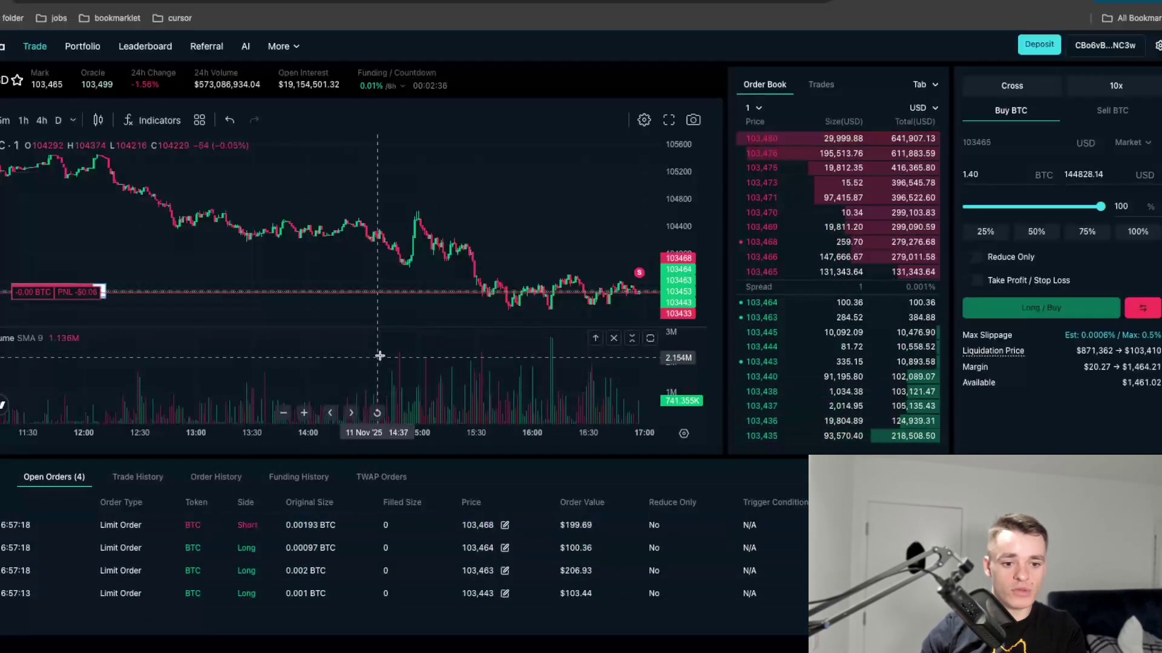
scroll(381, 350, "up", 5)
left_click_drag(684, 229, 681, 278)
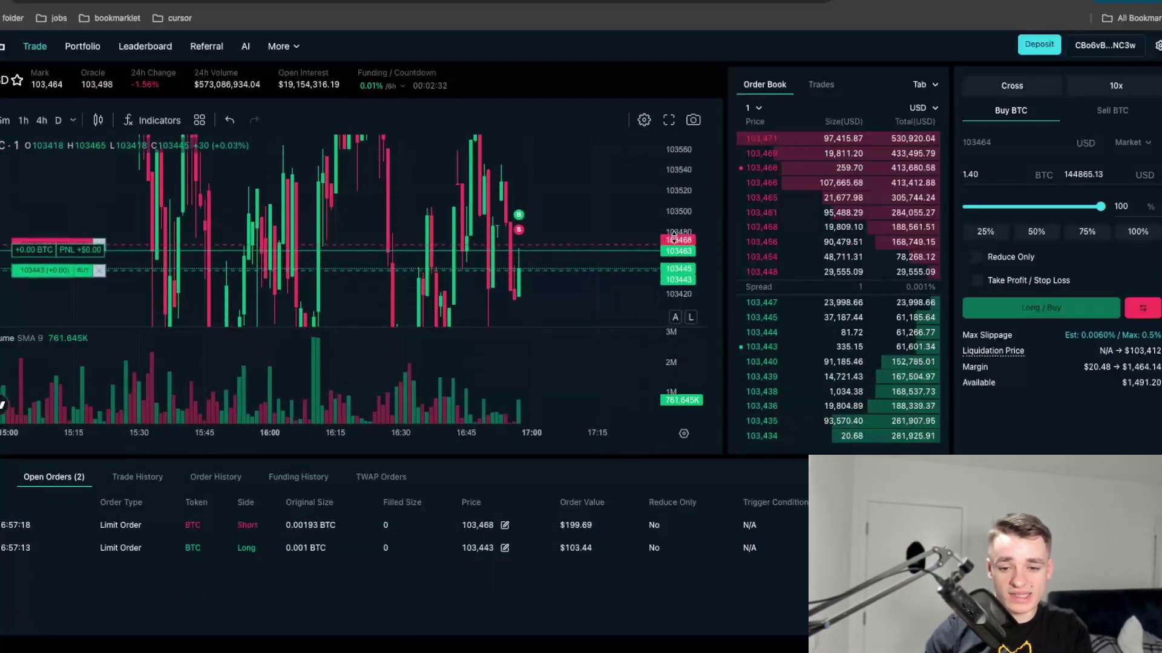
scroll(556, 290, "up", 3)
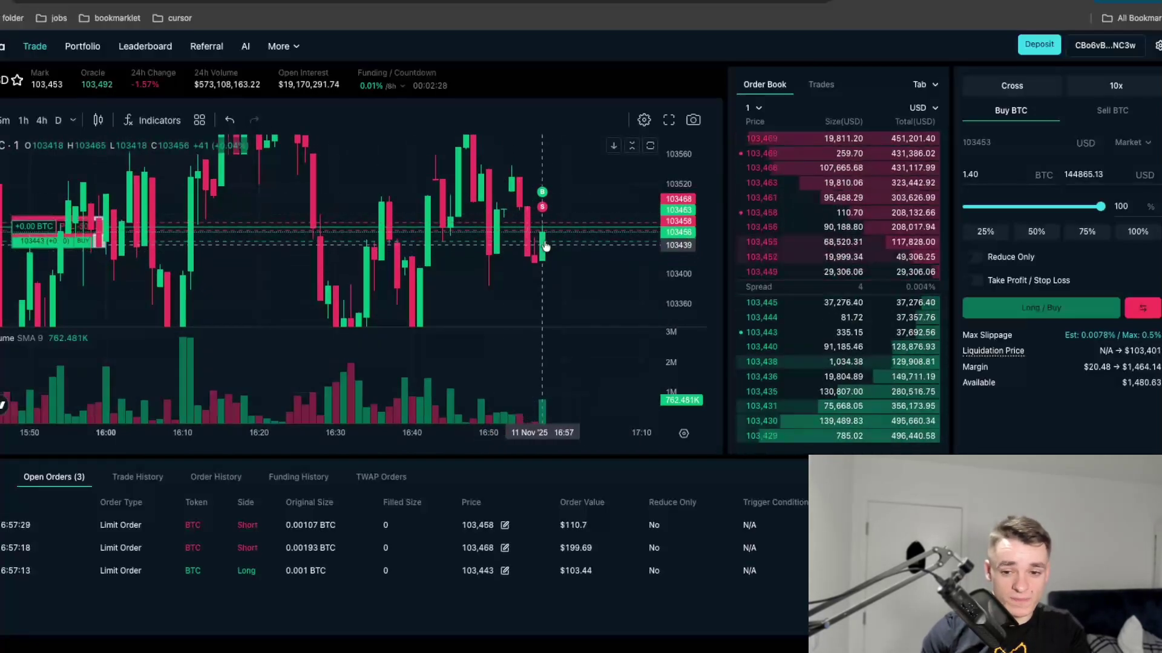
scroll(567, 327, "down", 3)
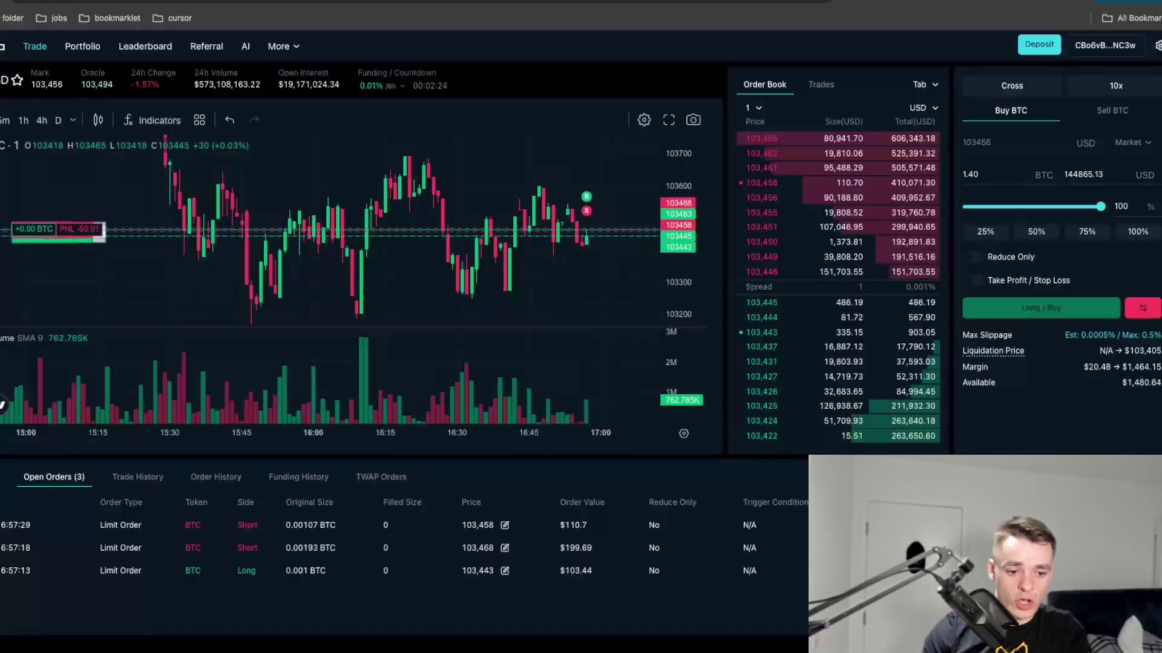
left_click(134, 481)
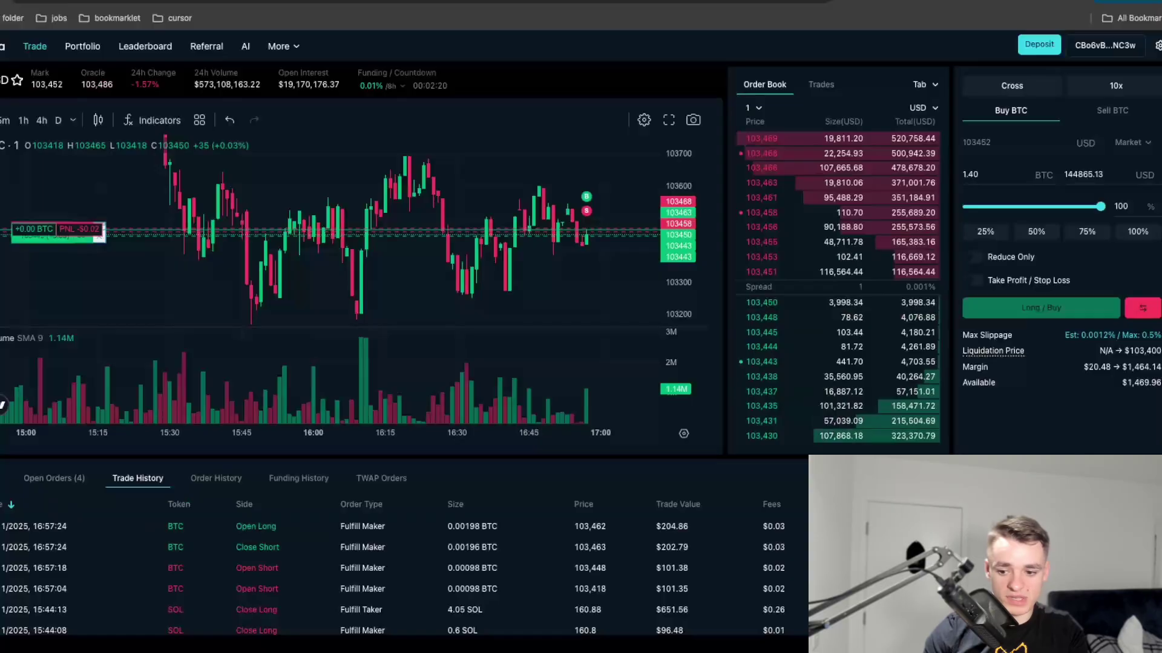
left_click(1, 478)
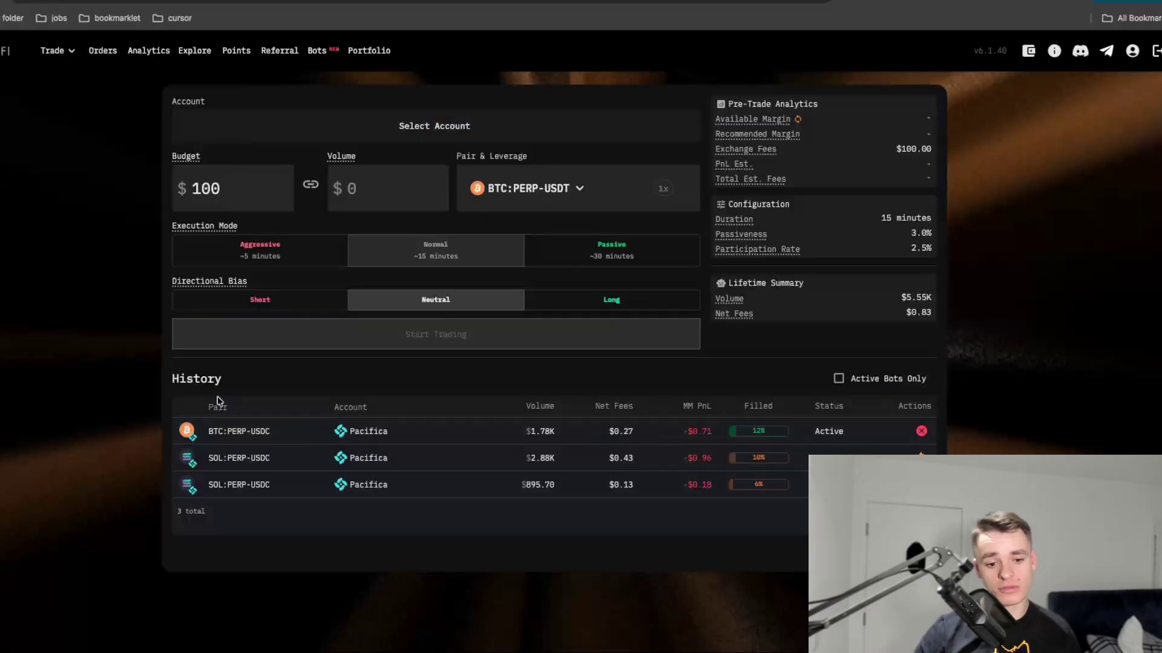
Open the BTC:PERP-USDC bot's detail page from the History list.
left_click(357, 431)
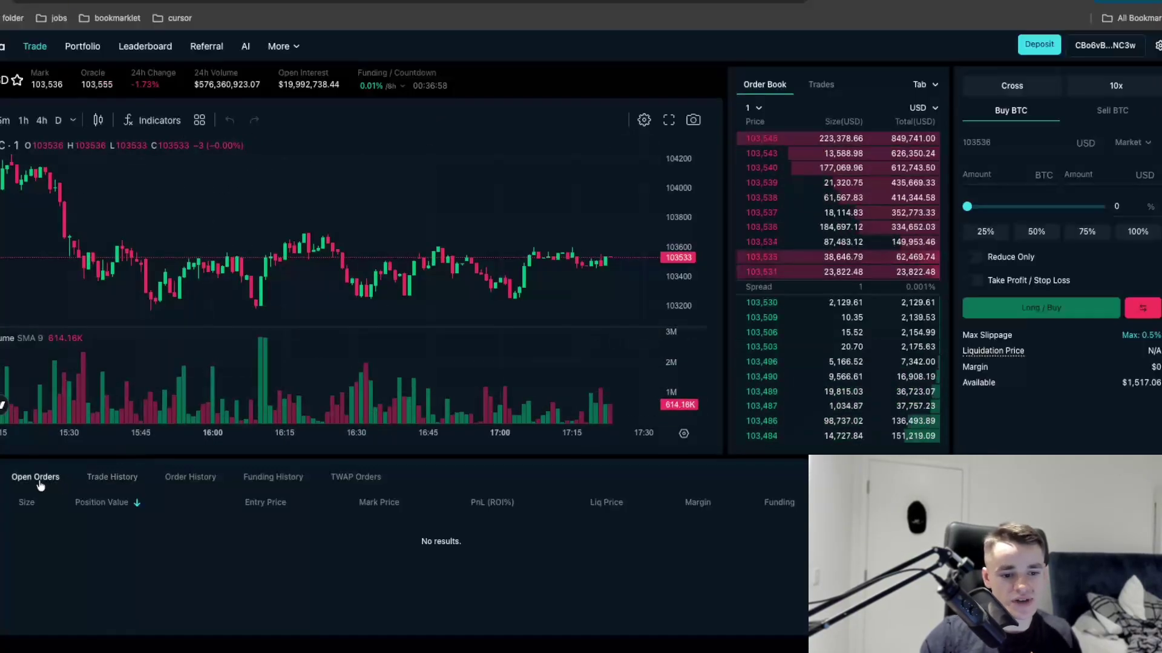
Check Pacifica's Open Orders, then review the completed BTC fills in Trade History.
left_click(36, 478)
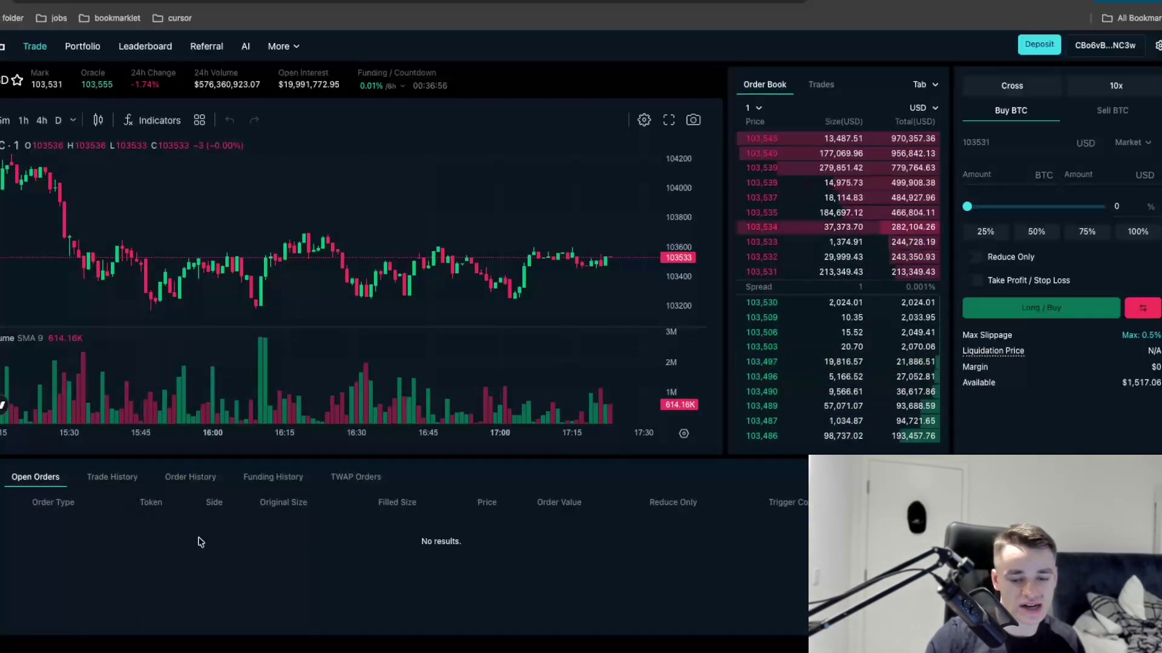
left_click(112, 477)
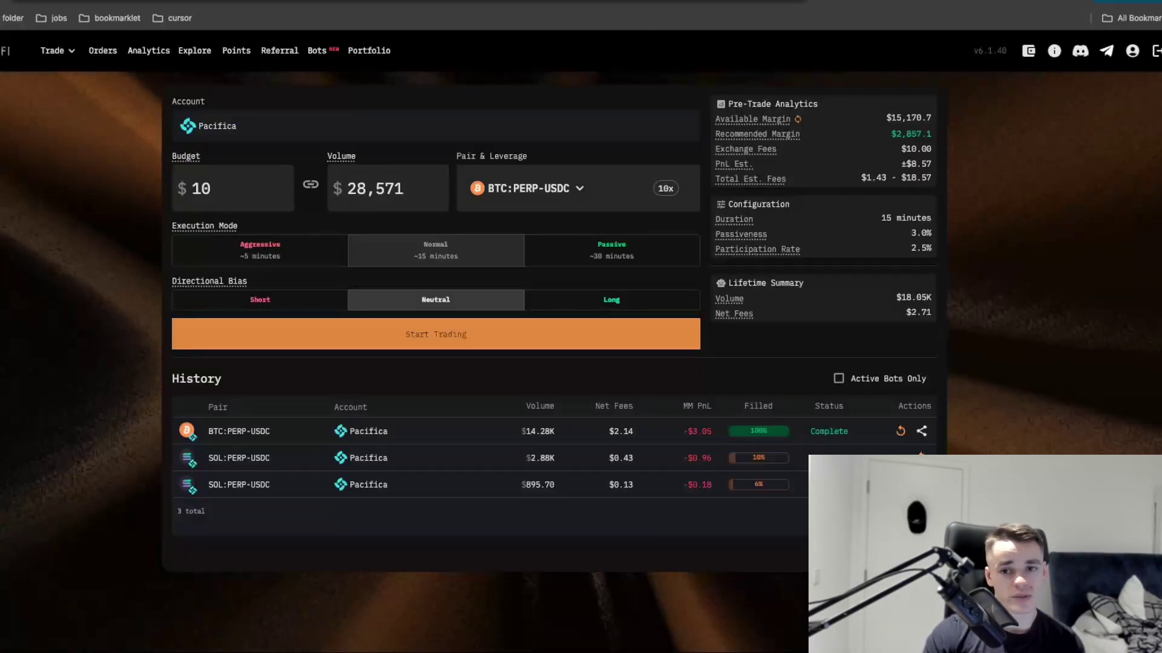
Check the Pacifica BTC positions table, then return to the top of the TreadFi Airdrop Guide.
left_click(635, 2)
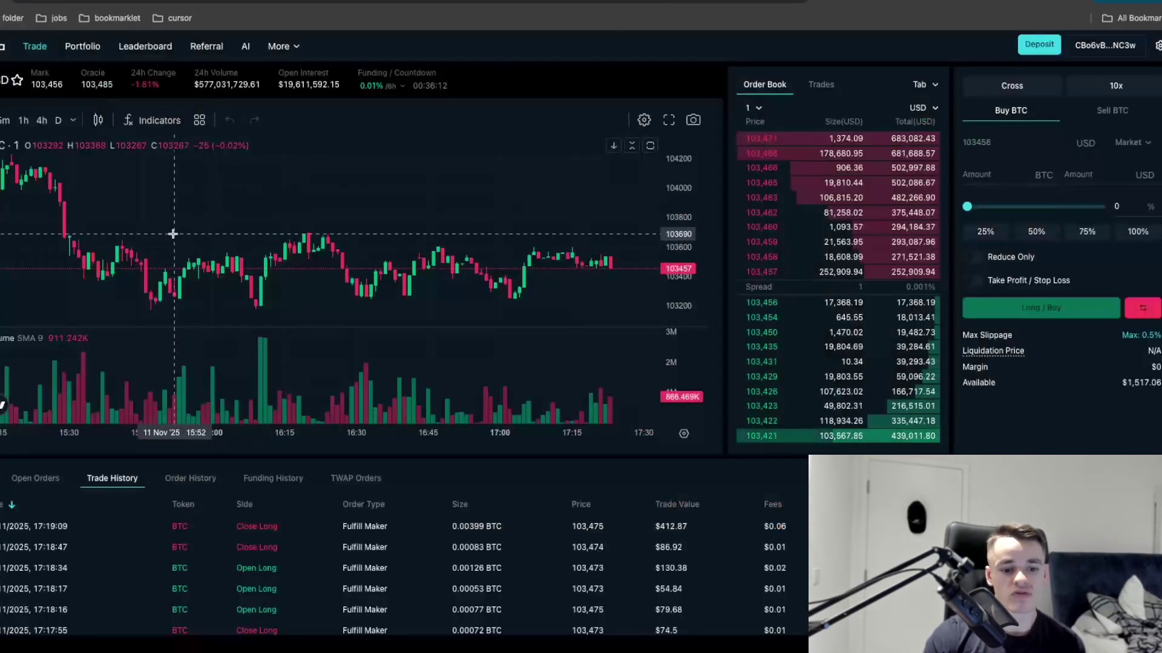
left_click(6, 477)
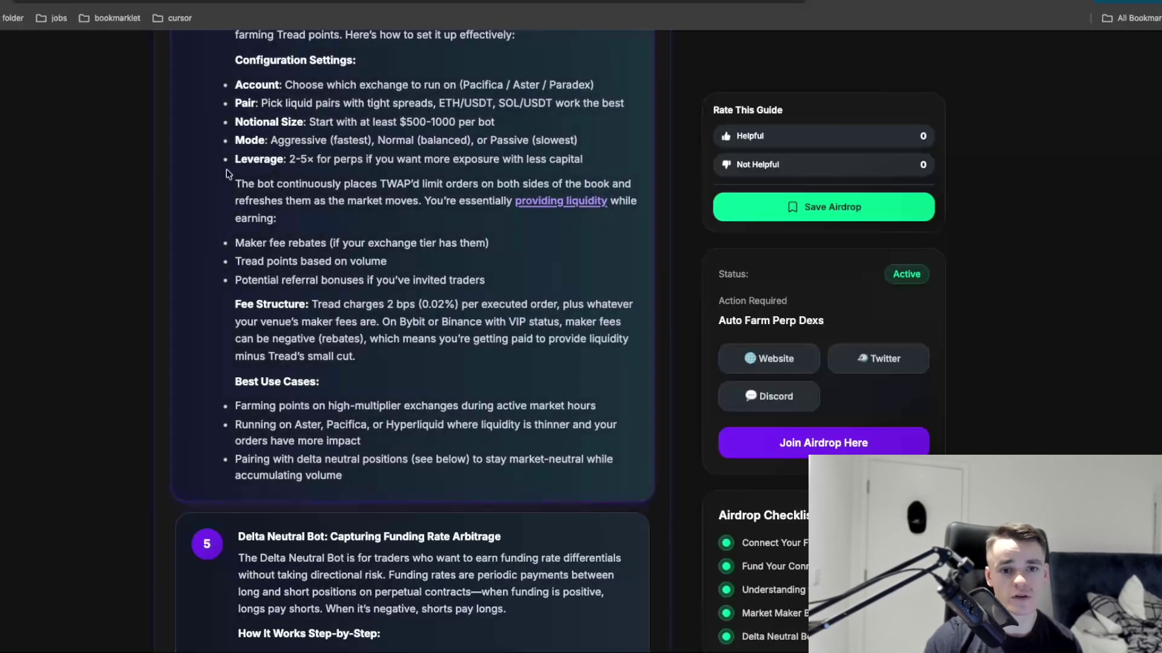
scroll(189, 214, "up", 15)
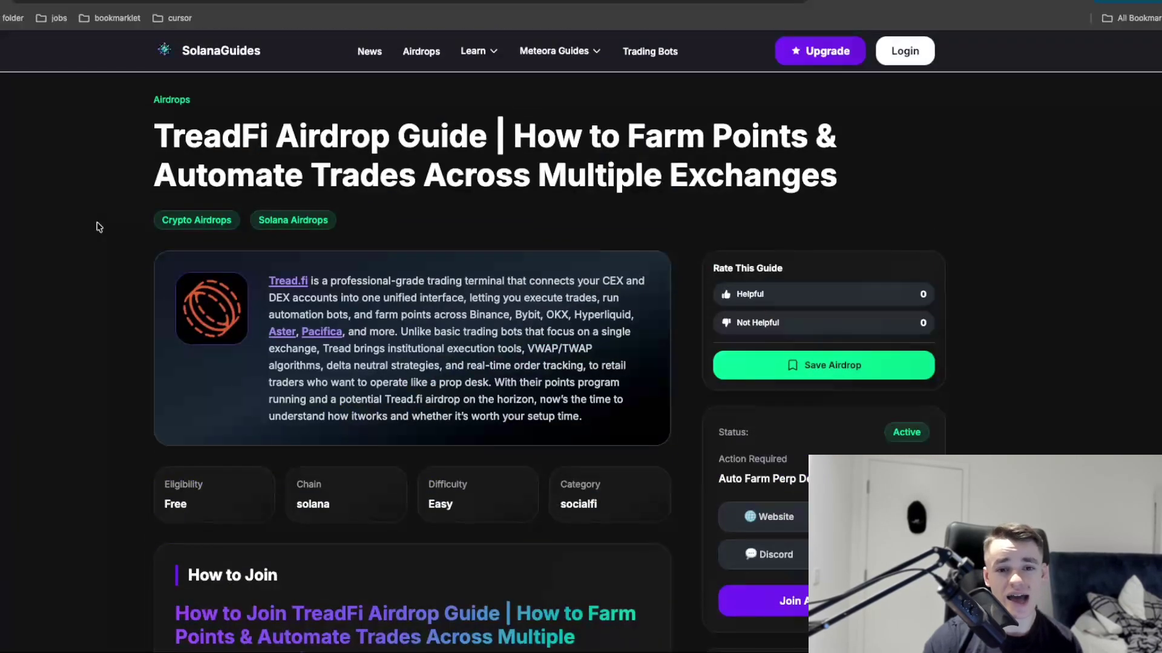